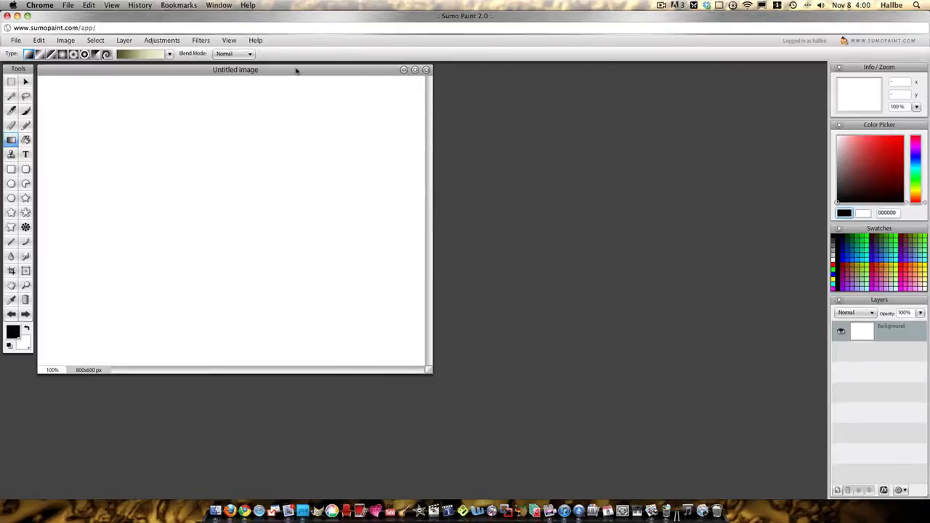
Maximize the untitled image window and add a new layer above the background
{"action": "left_click_drag", "start_coordinate": [296, 69], "coordinate": [298, 64]}
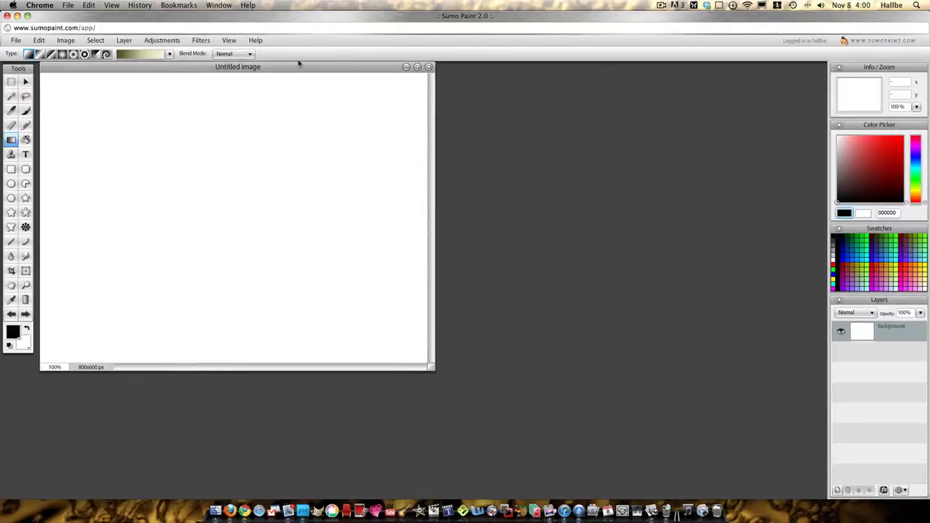
{"action": "left_click", "coordinate": [418, 68]}
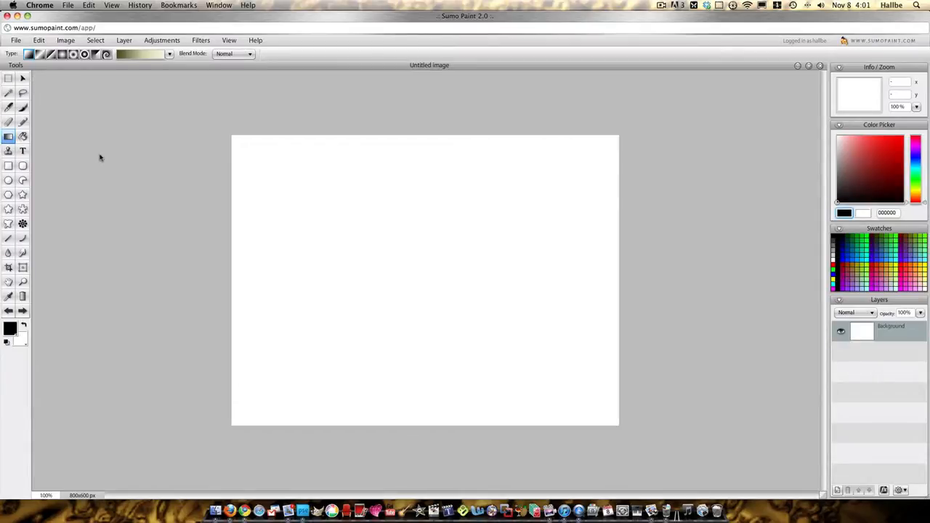
{"action": "left_click", "coordinate": [836, 491]}
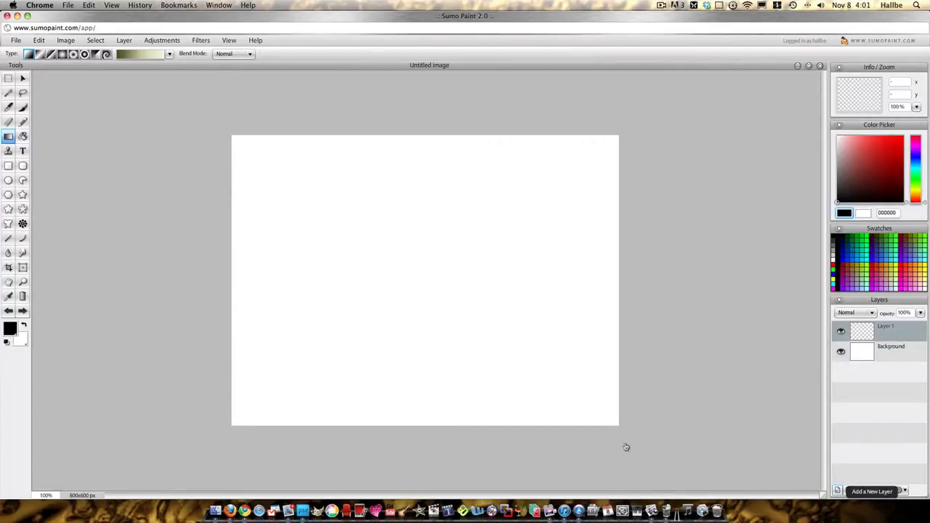
Set up the Brush tool with 20% opacity, a 256 px diameter and the Chalk 3 brush
{"action": "left_click", "coordinate": [23, 107]}
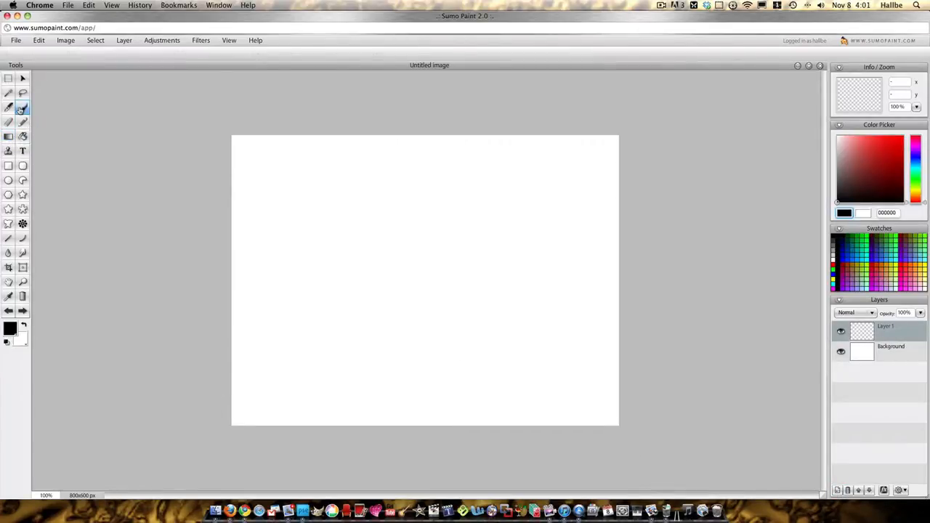
{"action": "left_click", "coordinate": [56, 54]}
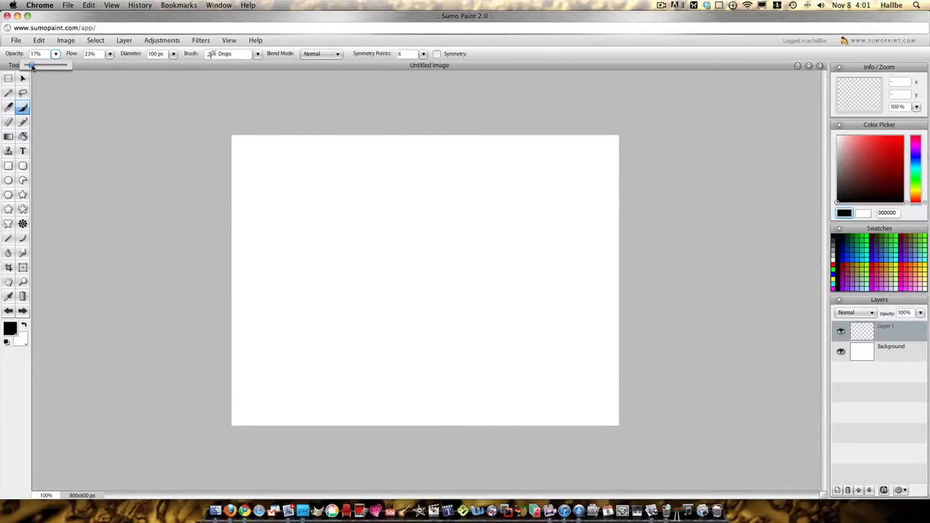
{"action": "left_click", "coordinate": [109, 55]}
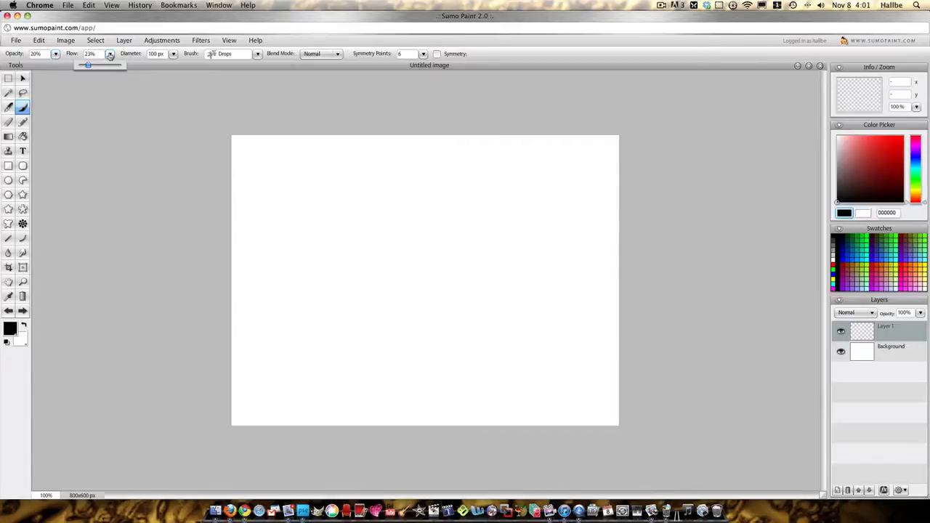
{"action": "left_click", "coordinate": [175, 55]}
{"action": "left_click_drag", "start_coordinate": [159, 66], "coordinate": [190, 65]}
{"action": "left_click", "coordinate": [257, 54]}
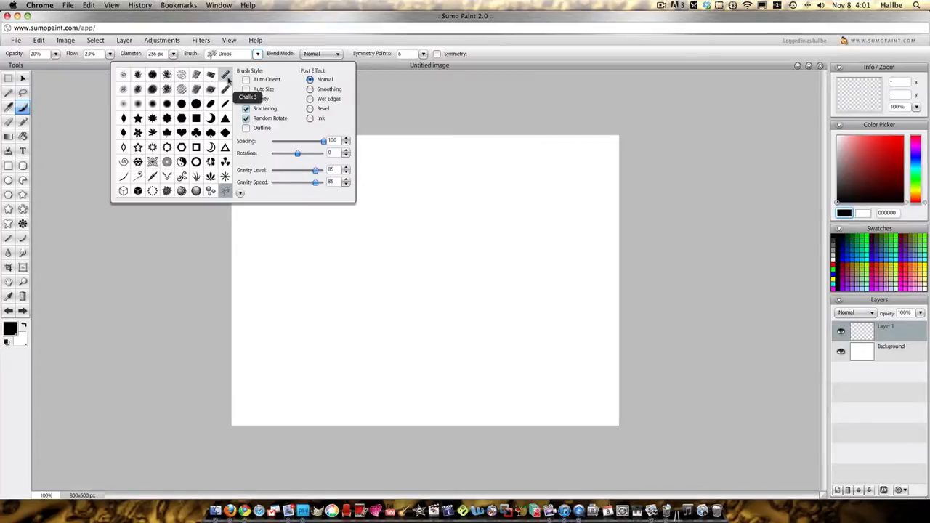
{"action": "left_click", "coordinate": [226, 75]}
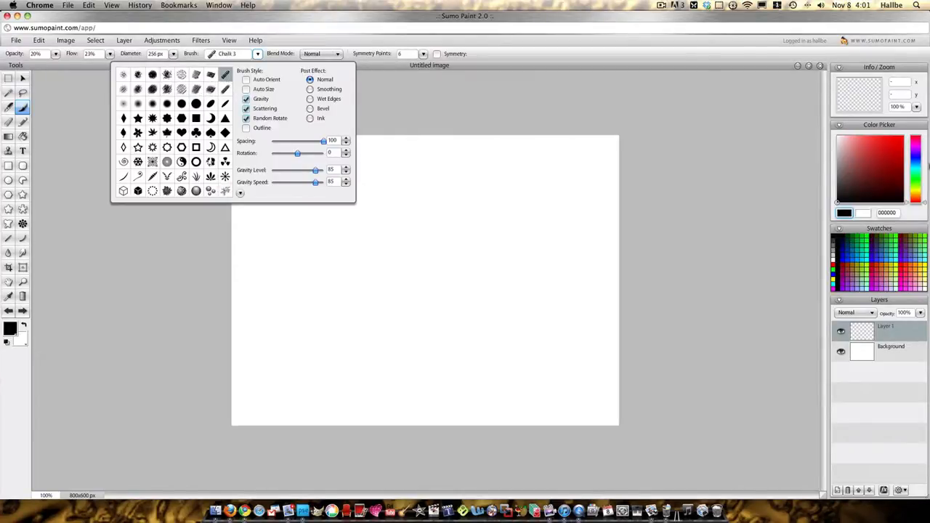
{"action": "left_click", "coordinate": [737, 149]}
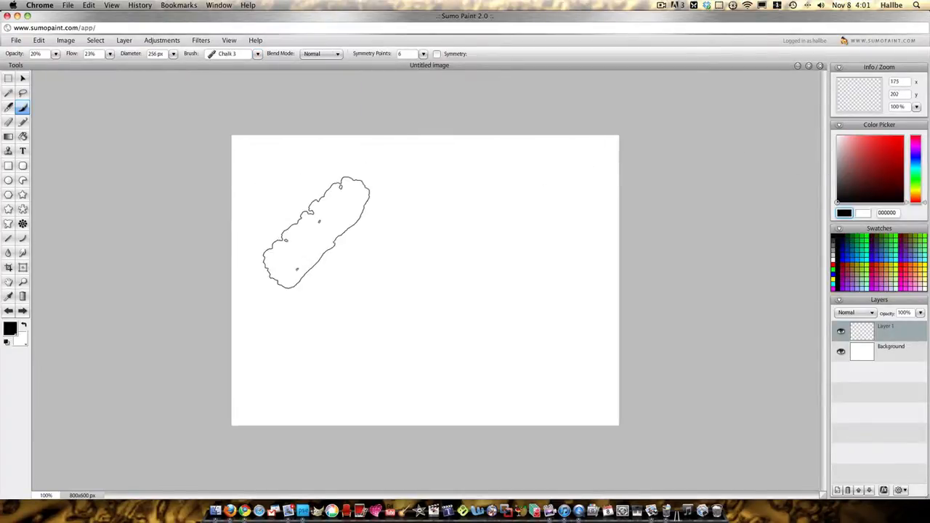
Turn off Scattering for the chalk brush and paint faint texture strokes across both halves of the canvas
{"action": "left_click", "coordinate": [257, 54]}
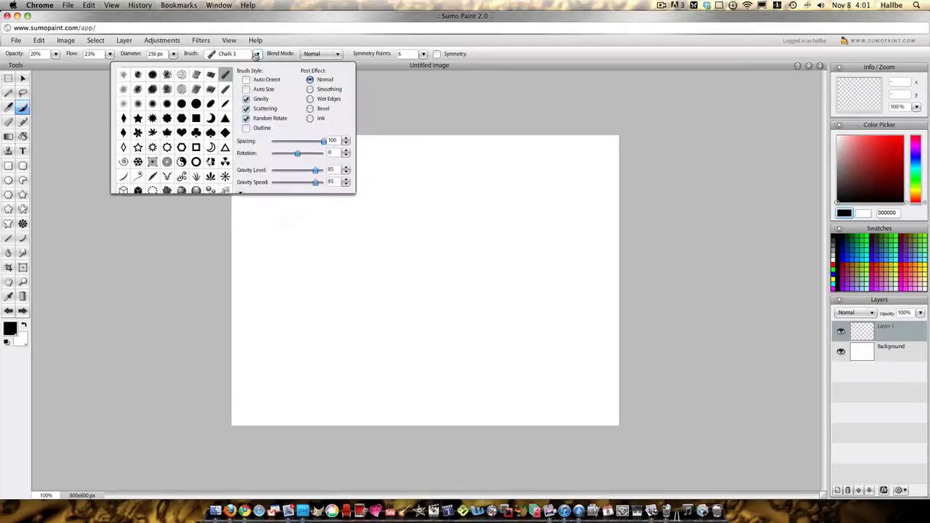
{"action": "left_click", "coordinate": [247, 108]}
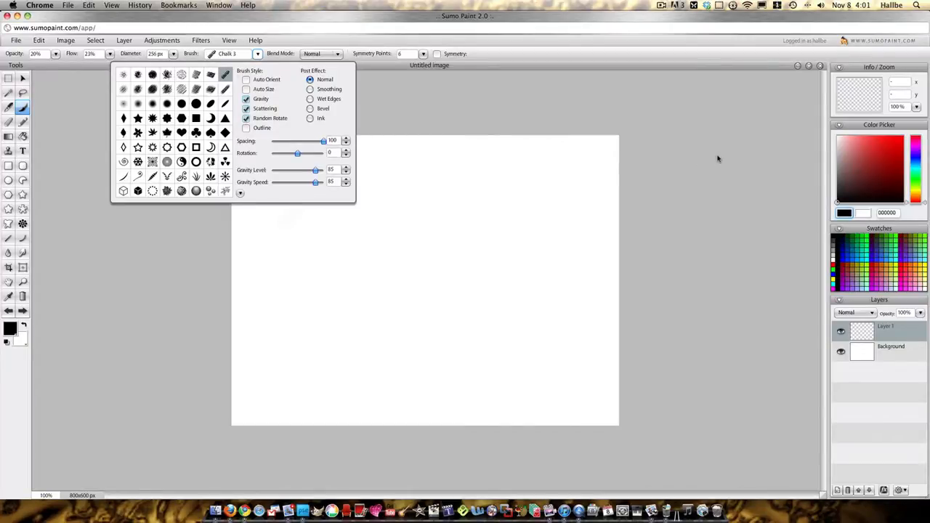
{"action": "mouse_move", "coordinate": [306, 218]}
{"action": "left_mouse_down"}
{"action": "mouse_move", "coordinate": [322, 243]}
{"action": "mouse_move", "coordinate": [346, 344]}
{"action": "mouse_move", "coordinate": [357, 243]}
{"action": "mouse_move", "coordinate": [322, 291]}
{"action": "mouse_move", "coordinate": [330, 369]}
{"action": "mouse_move", "coordinate": [271, 374]}
{"action": "mouse_move", "coordinate": [314, 90]}
{"action": "left_mouse_up"}
{"action": "left_click", "coordinate": [257, 54]}
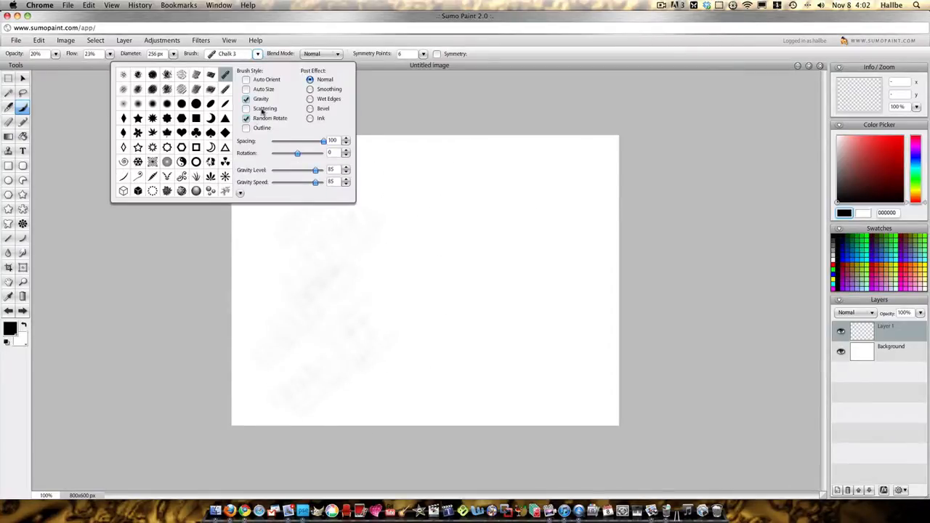
{"action": "mouse_move", "coordinate": [656, 141]}
{"action": "left_mouse_down"}
{"action": "mouse_move", "coordinate": [565, 213]}
{"action": "mouse_move", "coordinate": [531, 307]}
{"action": "left_mouse_up"}
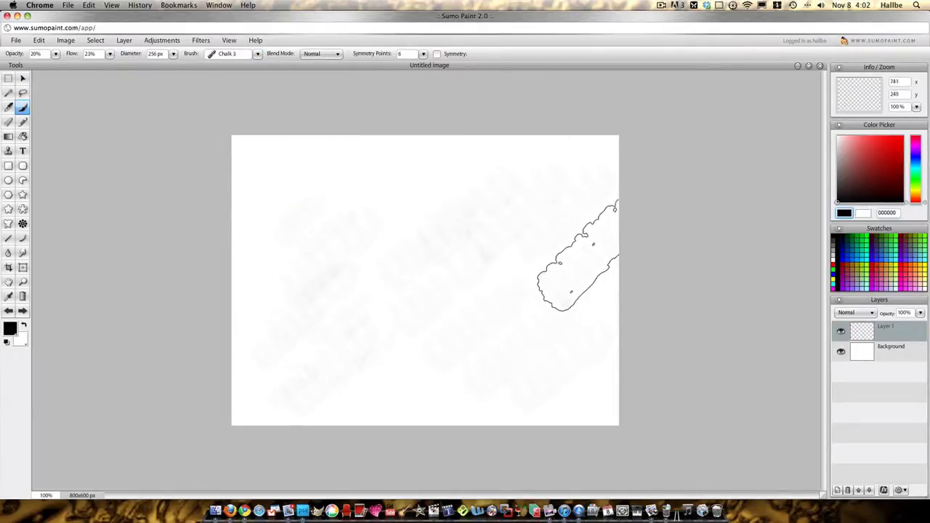
Set the chalk brush rotation to -91 and paint crossing strokes over the canvas
{"action": "left_click", "coordinate": [257, 55]}
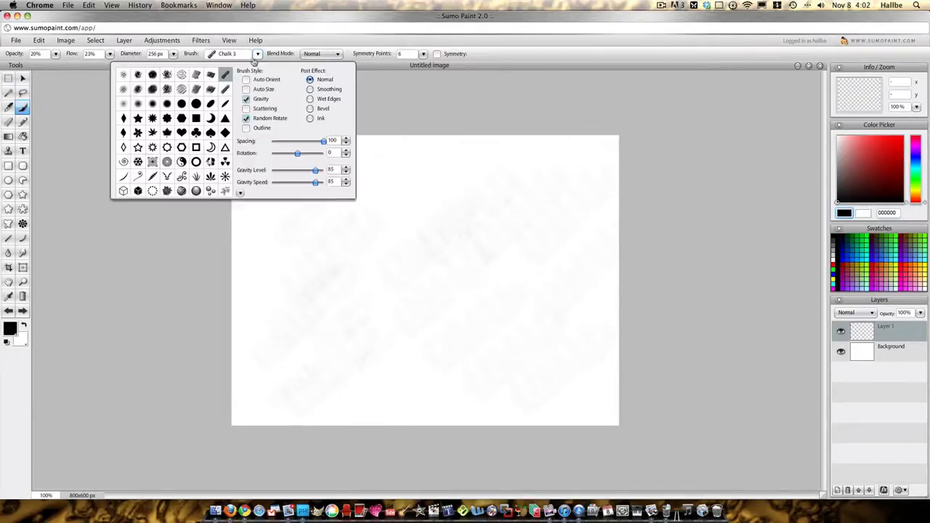
{"action": "mouse_move", "coordinate": [298, 156]}
{"action": "left_mouse_down"}
{"action": "mouse_move", "coordinate": [300, 212]}
{"action": "mouse_move", "coordinate": [290, 212]}
{"action": "left_mouse_up"}
{"action": "mouse_move", "coordinate": [334, 239]}
{"action": "left_mouse_down"}
{"action": "mouse_move", "coordinate": [274, 151]}
{"action": "mouse_move", "coordinate": [284, 143]}
{"action": "mouse_move", "coordinate": [263, 146]}
{"action": "mouse_move", "coordinate": [298, 129]}
{"action": "mouse_move", "coordinate": [267, 260]}
{"action": "mouse_move", "coordinate": [325, 401]}
{"action": "left_mouse_up"}
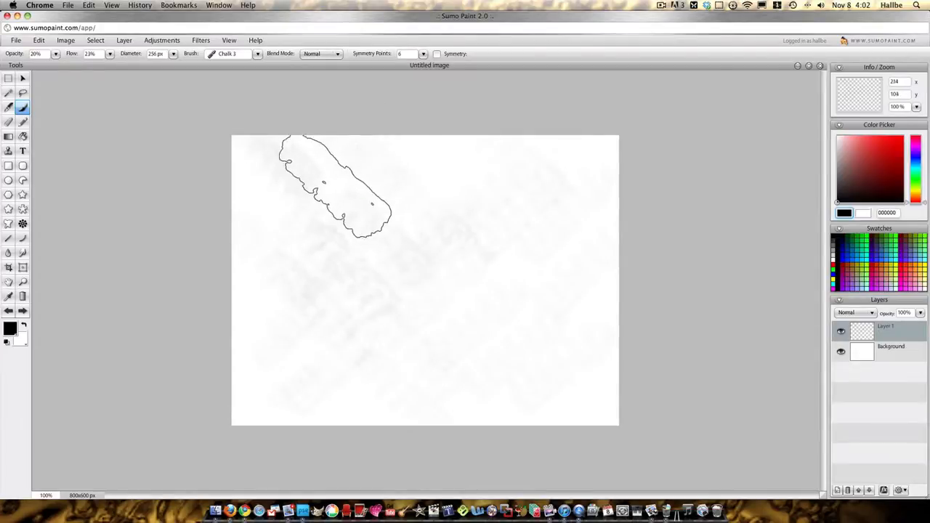
Paint more faint texture with Dry Brush 1, and add Oil Brush 6 strokes across the lower part of the canvas
{"action": "left_click", "coordinate": [257, 54]}
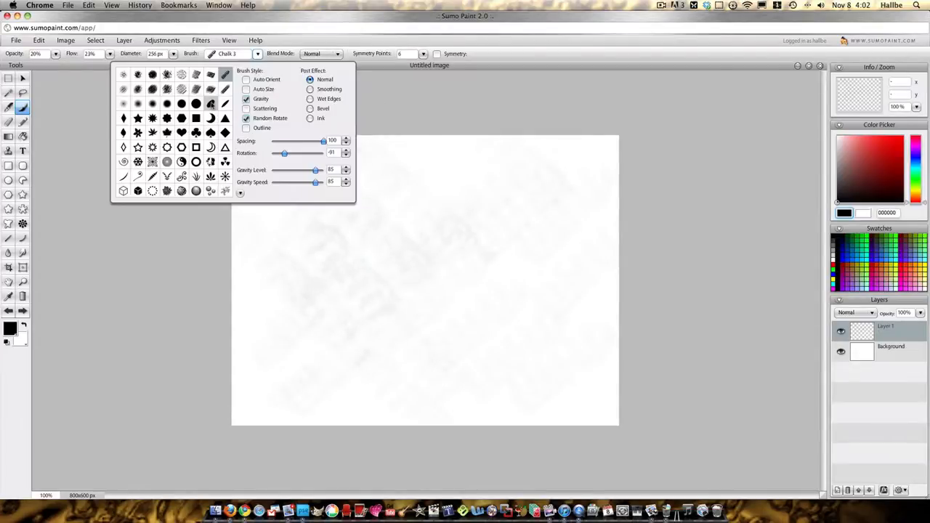
{"action": "left_click", "coordinate": [167, 76]}
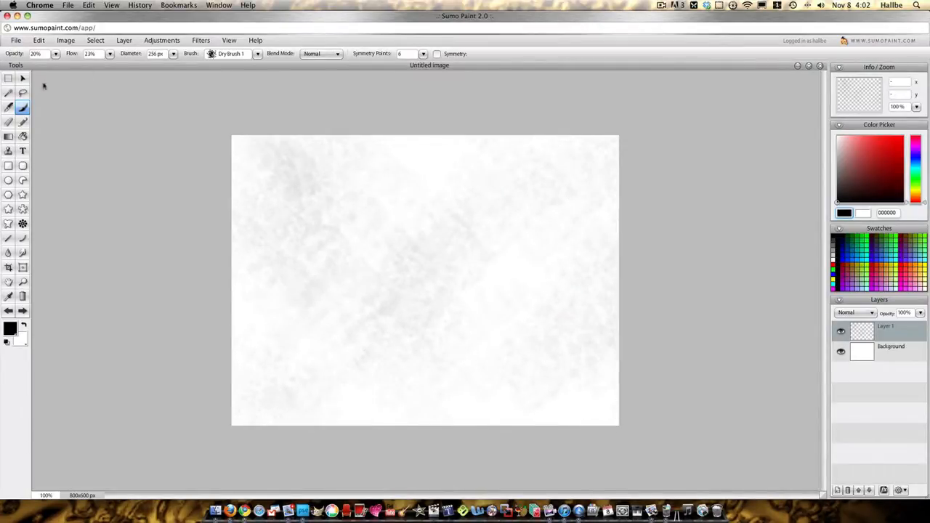
{"action": "left_click", "coordinate": [257, 54]}
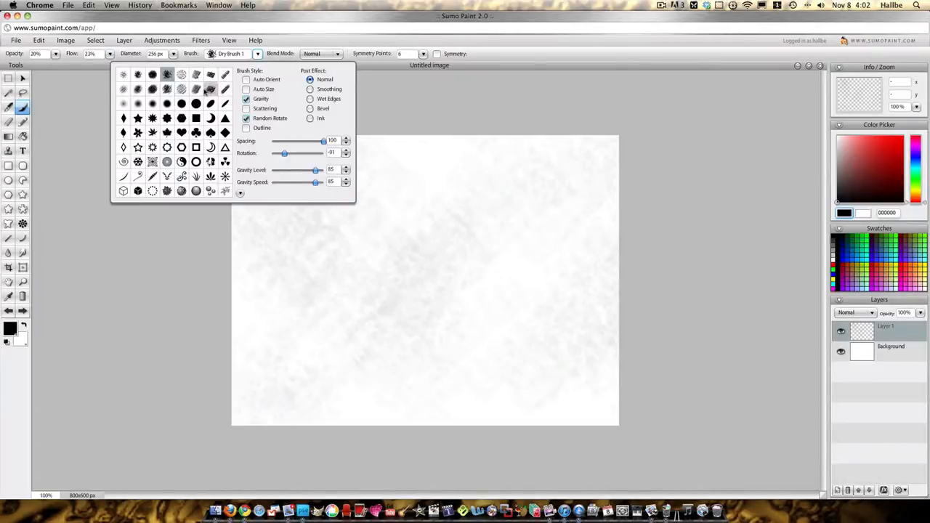
{"action": "left_click", "coordinate": [196, 89]}
{"action": "left_click", "coordinate": [538, 99]}
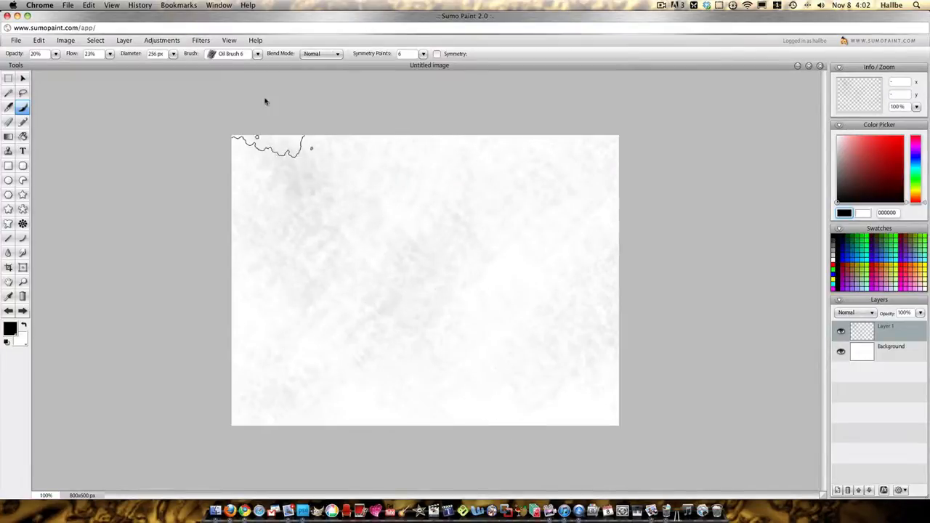
{"action": "left_click", "coordinate": [257, 54]}
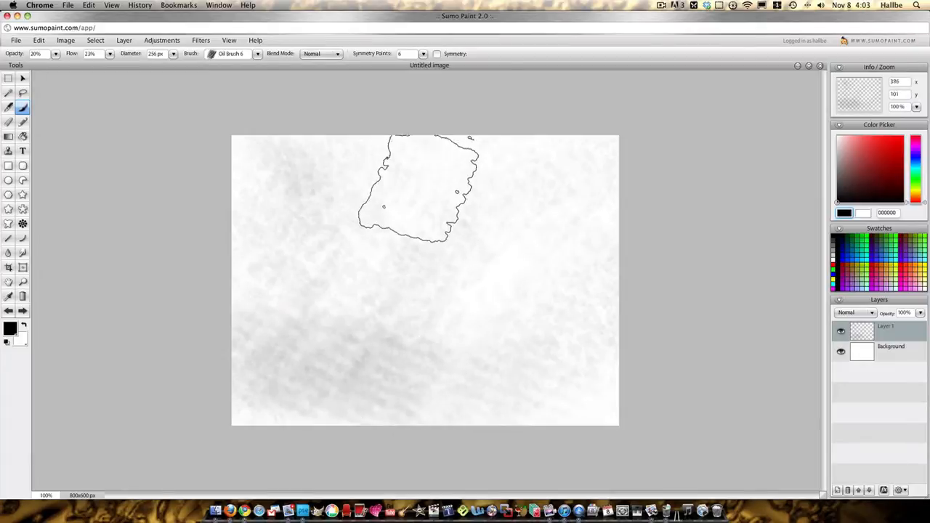
Add another new layer and set up the Line tool with 10% opacity and a 1 px diameter
{"action": "left_click", "coordinate": [836, 490]}
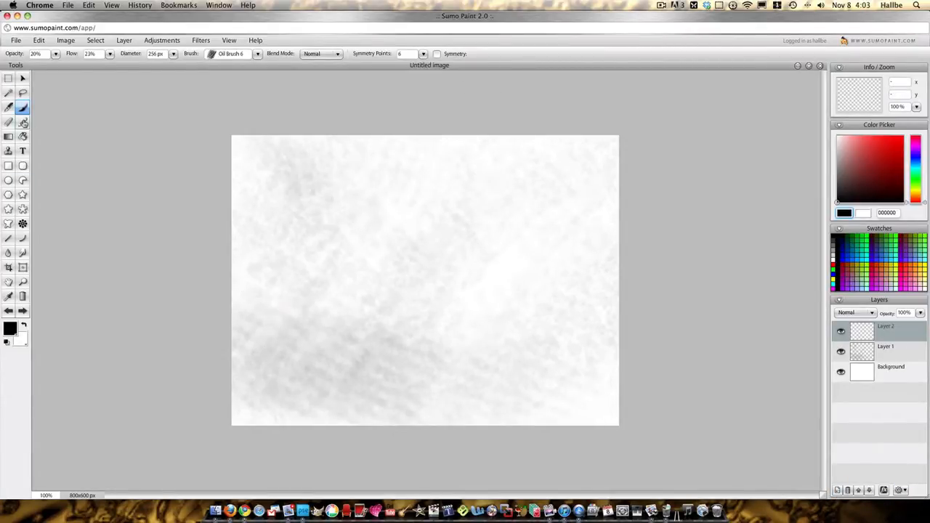
{"action": "left_click", "coordinate": [22, 121]}
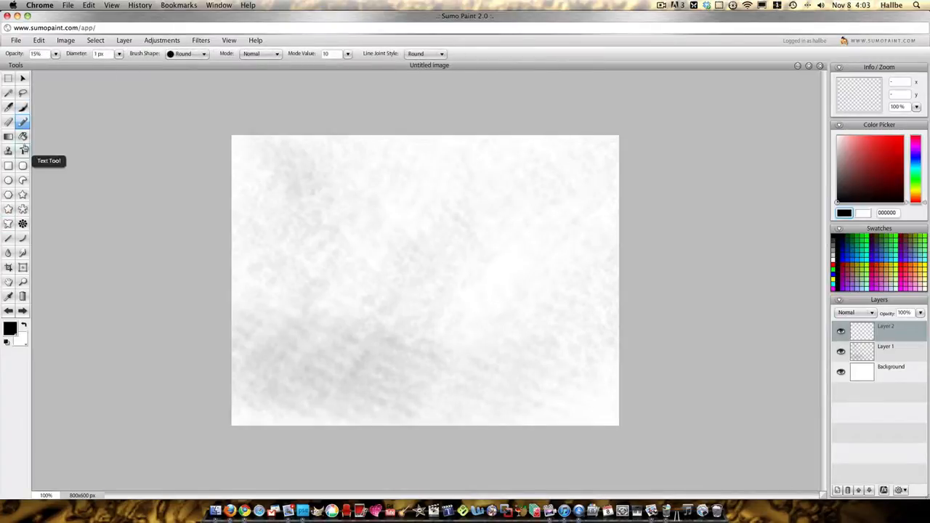
{"action": "left_click", "coordinate": [120, 56]}
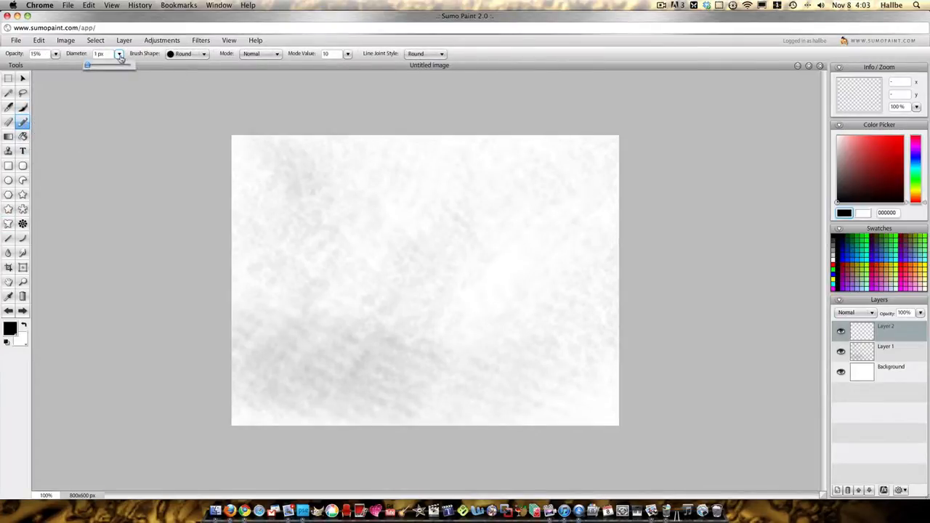
{"action": "left_click", "coordinate": [55, 55]}
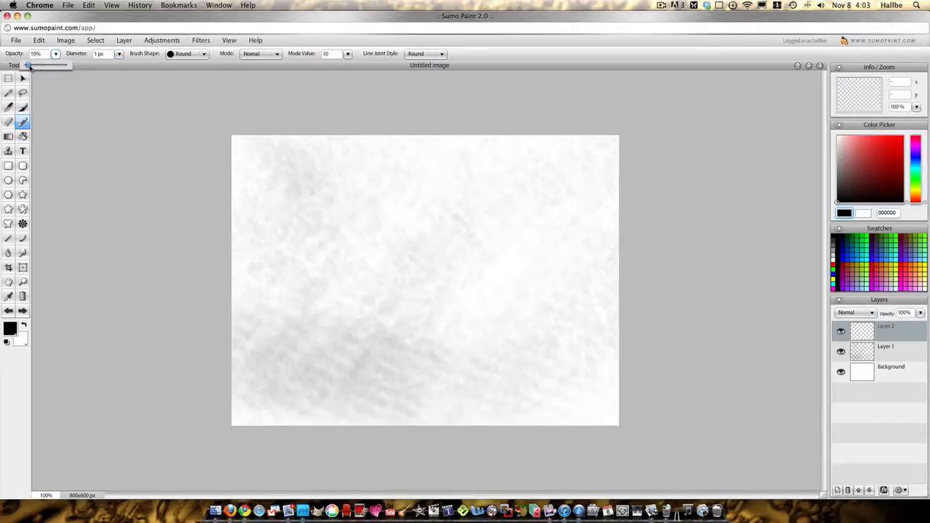
{"action": "left_click", "coordinate": [8, 238]}
{"action": "left_click", "coordinate": [56, 54]}
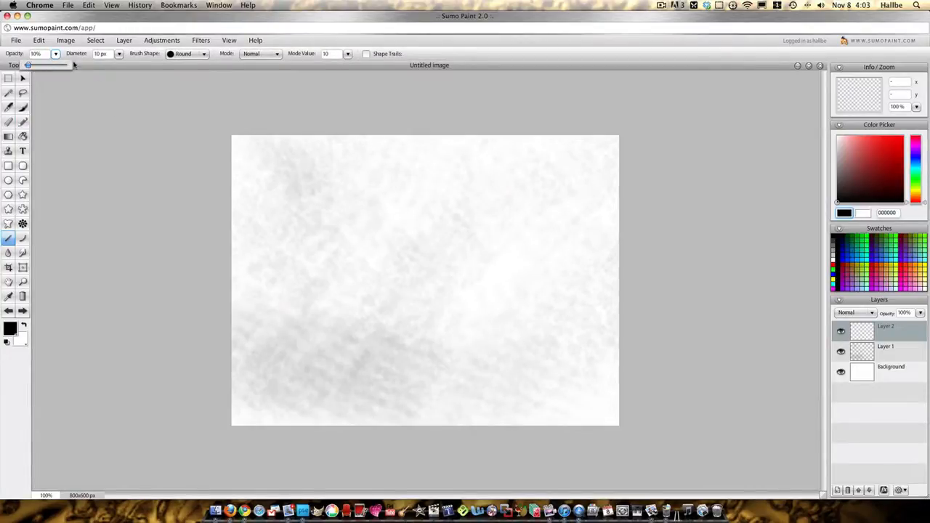
{"action": "left_click", "coordinate": [117, 56]}
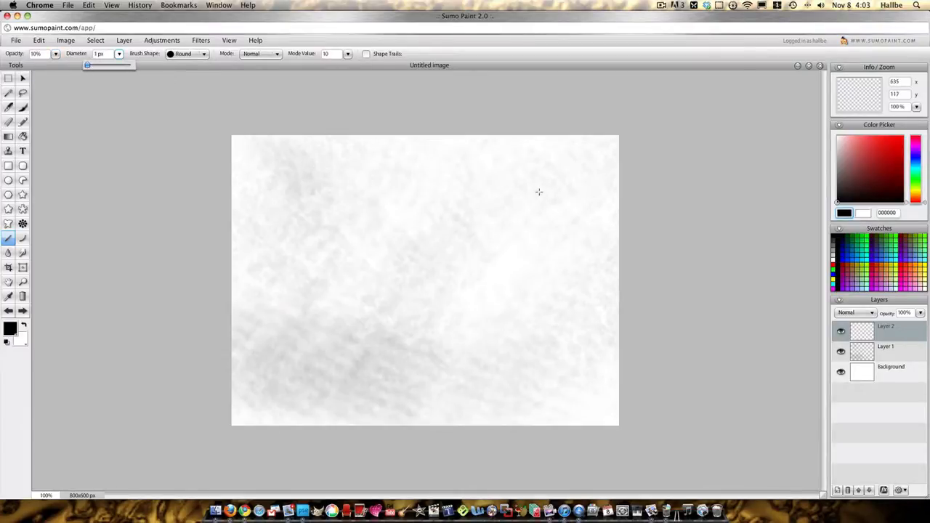
Draw groups of thin diagonal scratch lines across the canvas and merge their layer down into Layer 1
{"action": "left_click_drag", "start_coordinate": [539, 192], "coordinate": [422, 390]}
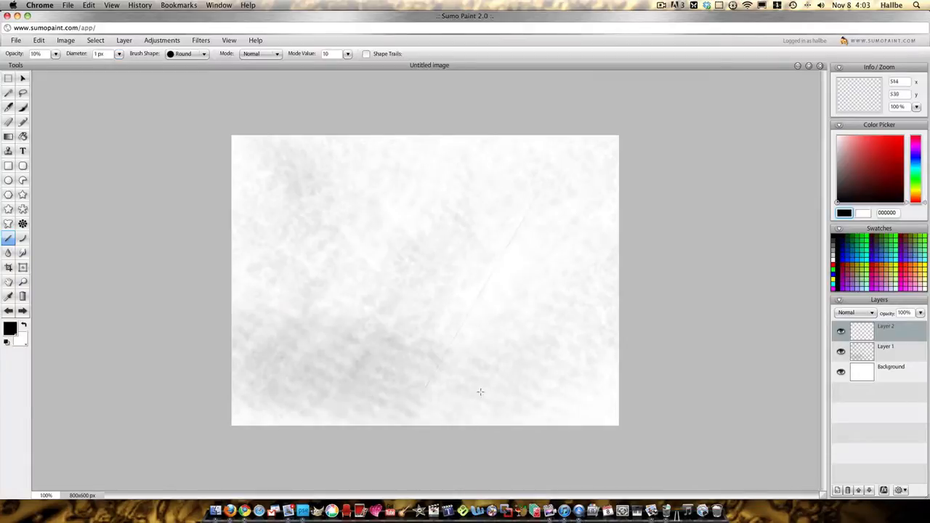
{"action": "left_click_drag", "start_coordinate": [485, 303], "coordinate": [428, 447]}
{"action": "mouse_move", "coordinate": [501, 269]}
{"action": "left_mouse_down"}
{"action": "mouse_move", "coordinate": [469, 428]}
{"action": "mouse_move", "coordinate": [436, 438]}
{"action": "left_mouse_up"}
{"action": "left_click_drag", "start_coordinate": [308, 173], "coordinate": [242, 272]}
{"action": "mouse_move", "coordinate": [277, 240]}
{"action": "left_mouse_down"}
{"action": "mouse_move", "coordinate": [179, 405]}
{"action": "mouse_move", "coordinate": [186, 417]}
{"action": "left_mouse_up"}
{"action": "mouse_move", "coordinate": [369, 142]}
{"action": "left_mouse_down"}
{"action": "mouse_move", "coordinate": [240, 407]}
{"action": "mouse_move", "coordinate": [276, 352]}
{"action": "mouse_move", "coordinate": [278, 317]}
{"action": "mouse_move", "coordinate": [237, 292]}
{"action": "mouse_move", "coordinate": [254, 305]}
{"action": "left_mouse_up"}
{"action": "mouse_move", "coordinate": [286, 258]}
{"action": "left_mouse_down"}
{"action": "mouse_move", "coordinate": [264, 326]}
{"action": "mouse_move", "coordinate": [236, 334]}
{"action": "left_mouse_up"}
{"action": "mouse_move", "coordinate": [572, 269]}
{"action": "left_mouse_down"}
{"action": "mouse_move", "coordinate": [504, 391]}
{"action": "mouse_move", "coordinate": [559, 339]}
{"action": "left_mouse_up"}
{"action": "left_click_drag", "start_coordinate": [582, 258], "coordinate": [528, 379]}
{"action": "right_click", "coordinate": [834, 340]}
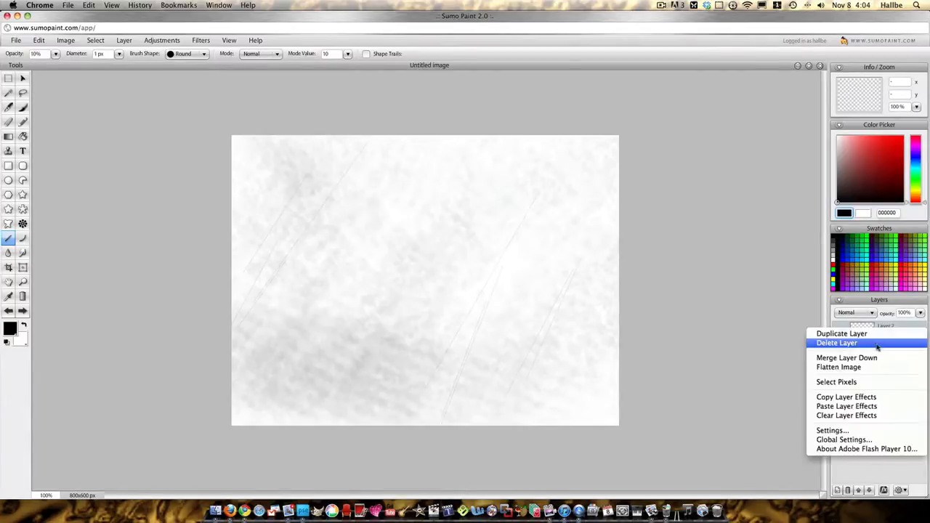
{"action": "left_click", "coordinate": [875, 358]}
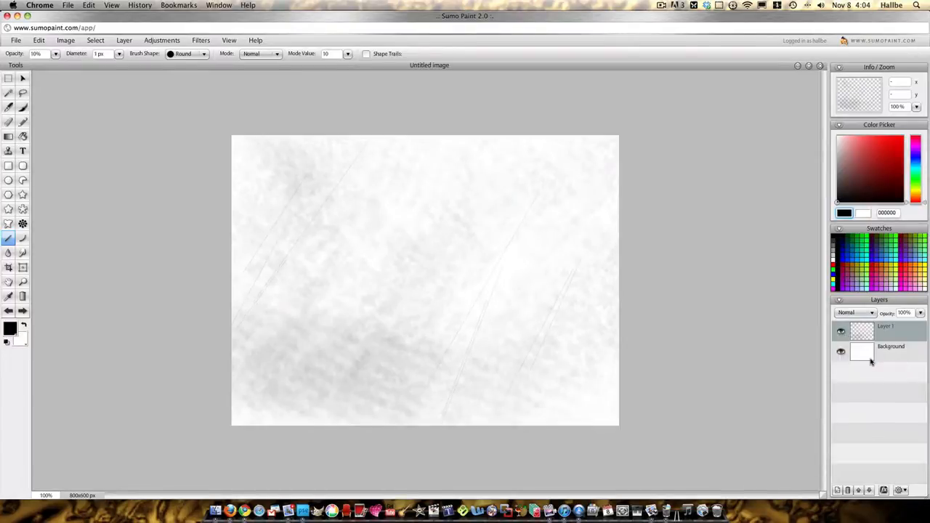
Fill the Background layer with the olive linear gradient from its upper-left to lower-right corner, and merge Layer 1 down into it
{"action": "left_click", "coordinate": [871, 349]}
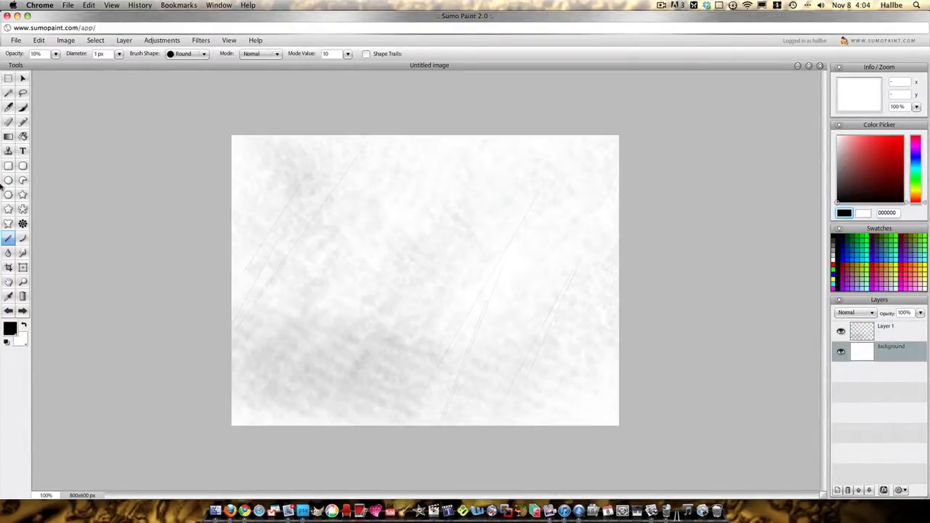
{"action": "left_click", "coordinate": [9, 137]}
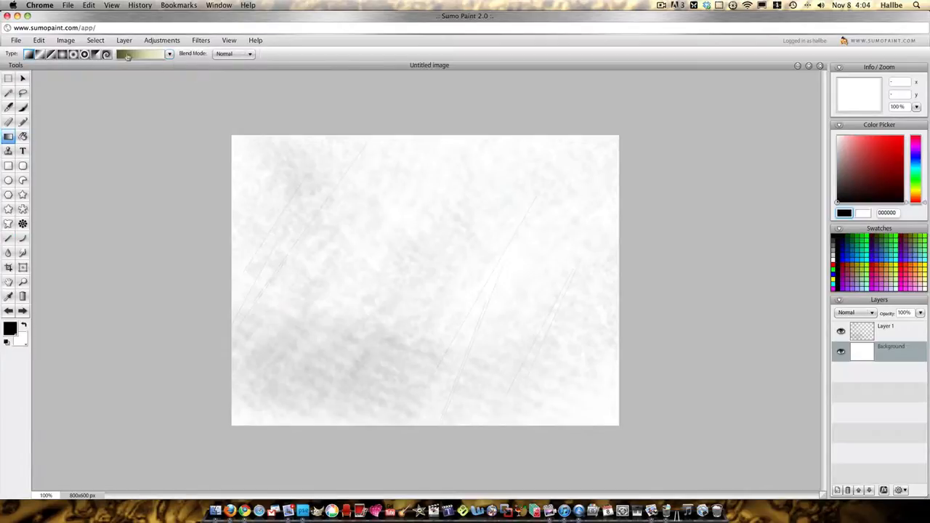
{"action": "left_click_drag", "start_coordinate": [242, 148], "coordinate": [608, 419]}
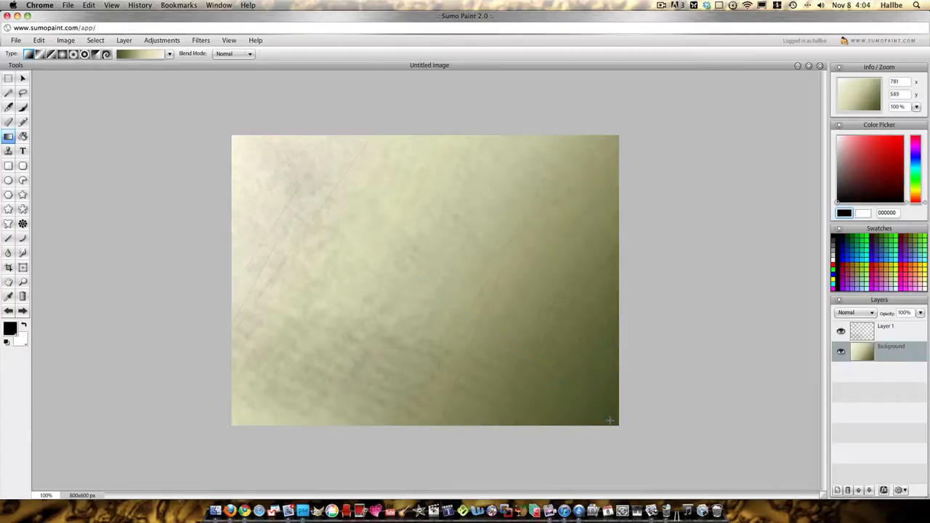
{"action": "right_click", "coordinate": [873, 337]}
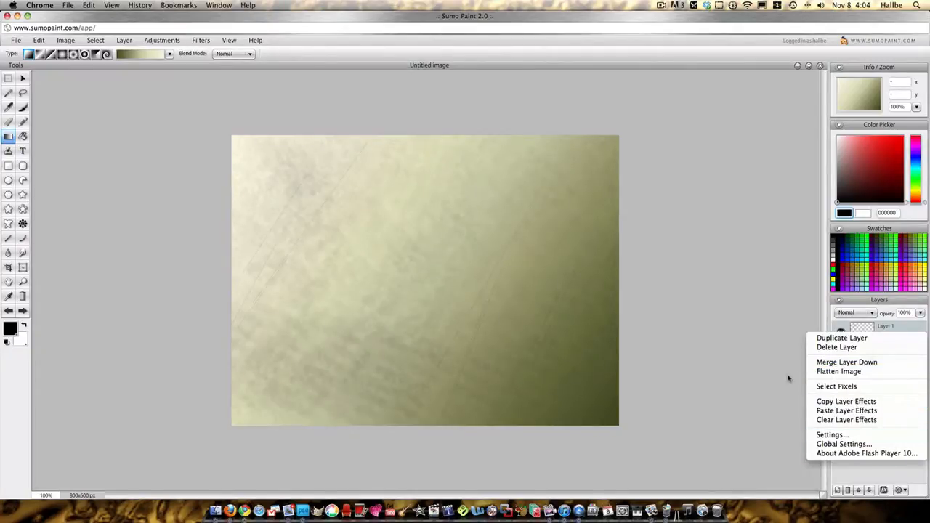
{"action": "left_click", "coordinate": [861, 362]}
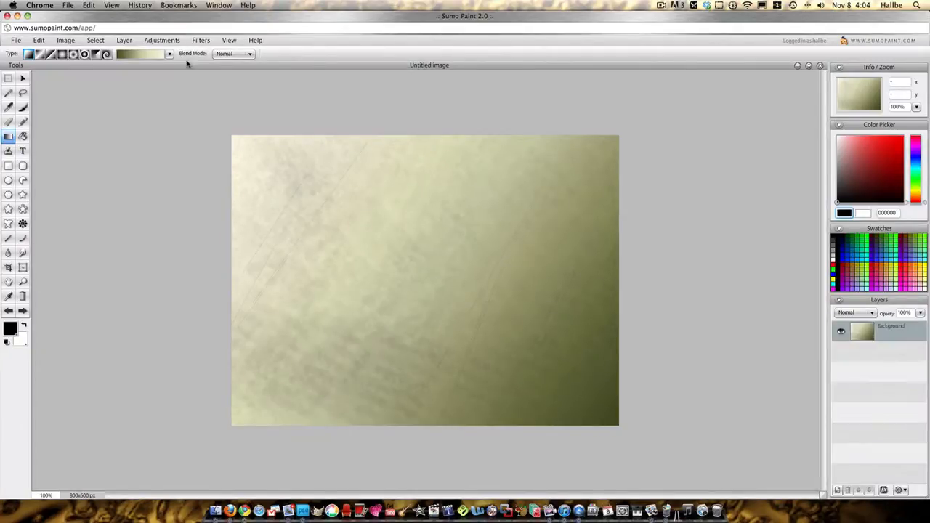
Apply an Emboss filter to the Background layer with scale 1, intensity about 30 and rotation -45
{"action": "left_click", "coordinate": [202, 42]}
{"action": "mouse_move", "coordinate": [210, 132]}
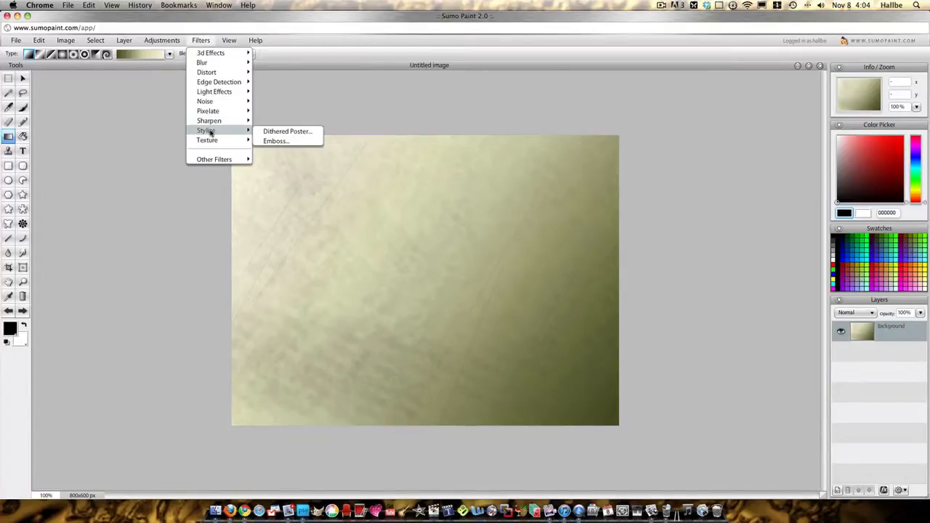
{"action": "left_click", "coordinate": [288, 142]}
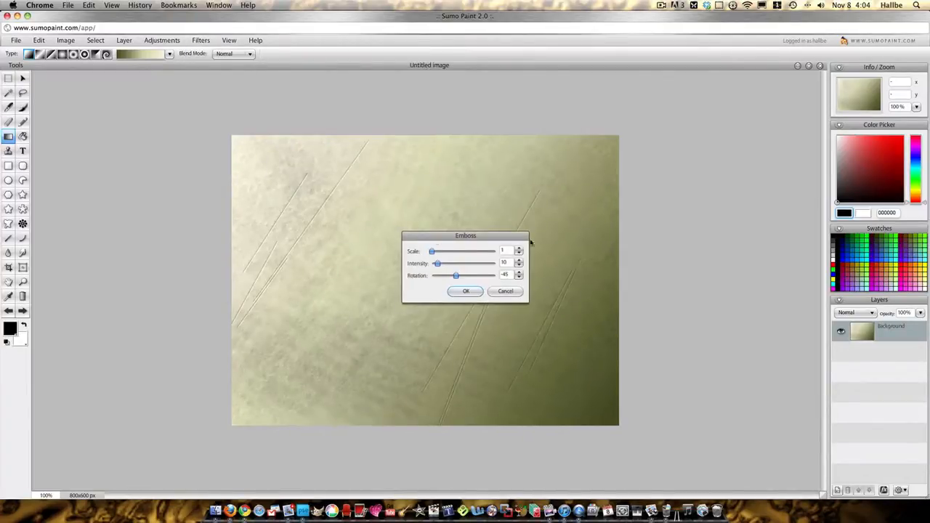
{"action": "left_click_drag", "start_coordinate": [508, 236], "coordinate": [745, 191]}
{"action": "left_click_drag", "start_coordinate": [675, 220], "coordinate": [688, 220]}
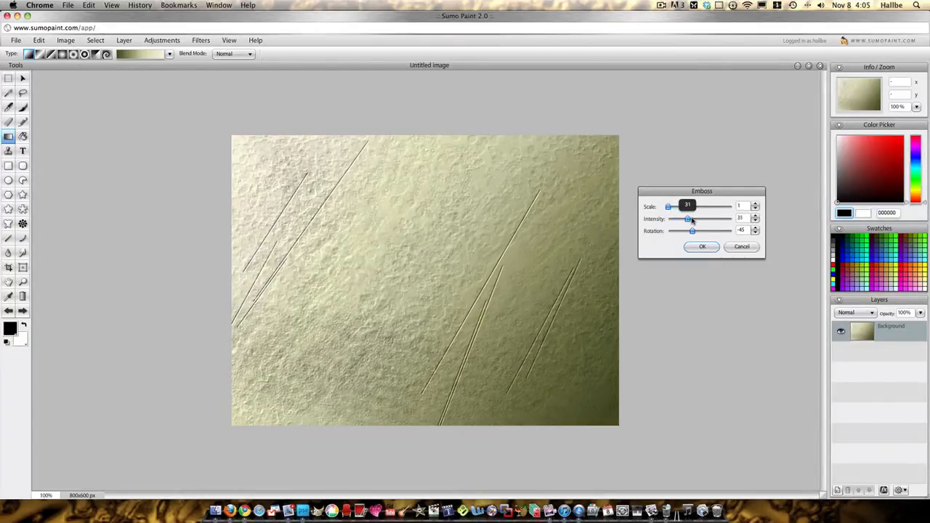
{"action": "right_click", "coordinate": [688, 221]}
{"action": "left_click", "coordinate": [680, 283]}
{"action": "left_click_drag", "start_coordinate": [684, 221], "coordinate": [685, 223]}
{"action": "left_click", "coordinate": [706, 248]}
Darken the embossed Background layer by lowering the brightness in a Hue / Saturation adjustment
{"action": "left_click", "coordinate": [161, 40]}
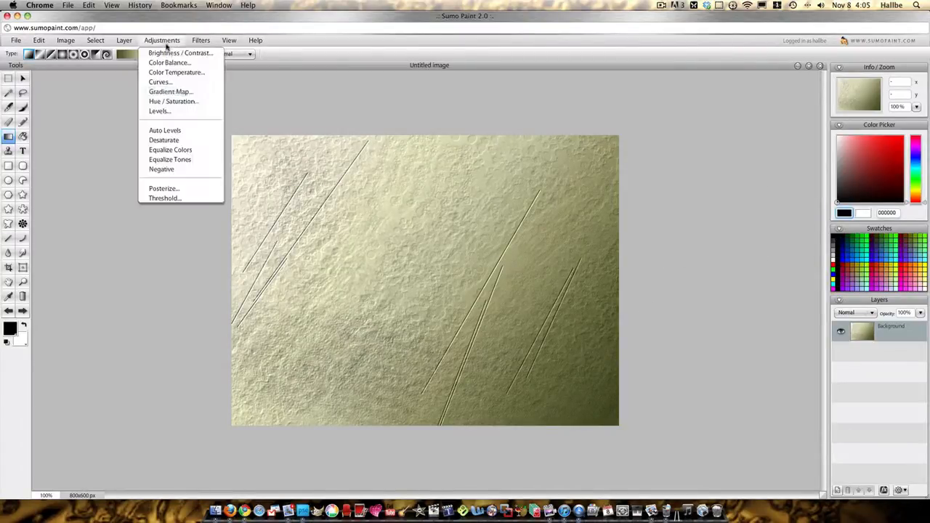
{"action": "left_click", "coordinate": [190, 101]}
{"action": "mouse_move", "coordinate": [464, 291]}
{"action": "left_mouse_down"}
{"action": "mouse_move", "coordinate": [452, 293]}
{"action": "mouse_move", "coordinate": [498, 269]}
{"action": "mouse_move", "coordinate": [454, 270]}
{"action": "mouse_move", "coordinate": [452, 291]}
{"action": "left_mouse_up"}
{"action": "left_click", "coordinate": [466, 307]}
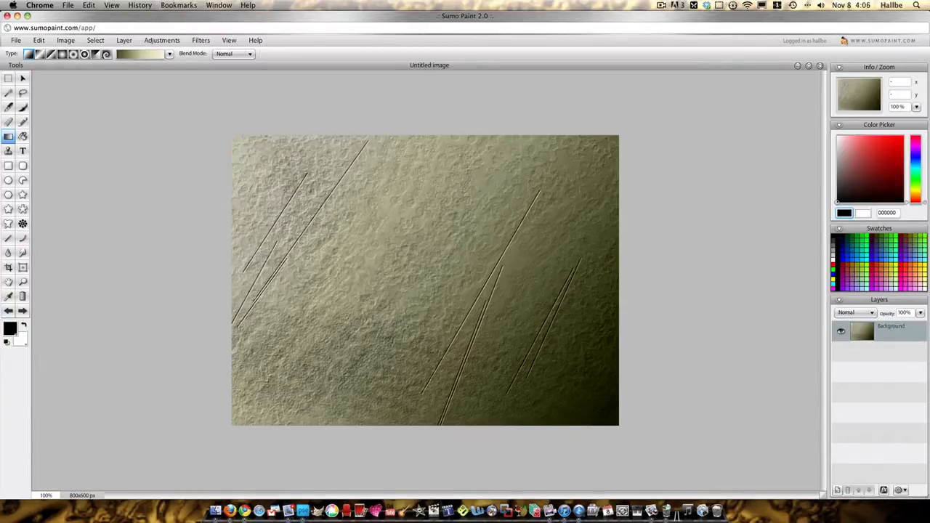
Add a new layer above the Background and set the Brush tool to 100% opacity and 100% flow
{"action": "left_click", "coordinate": [838, 490]}
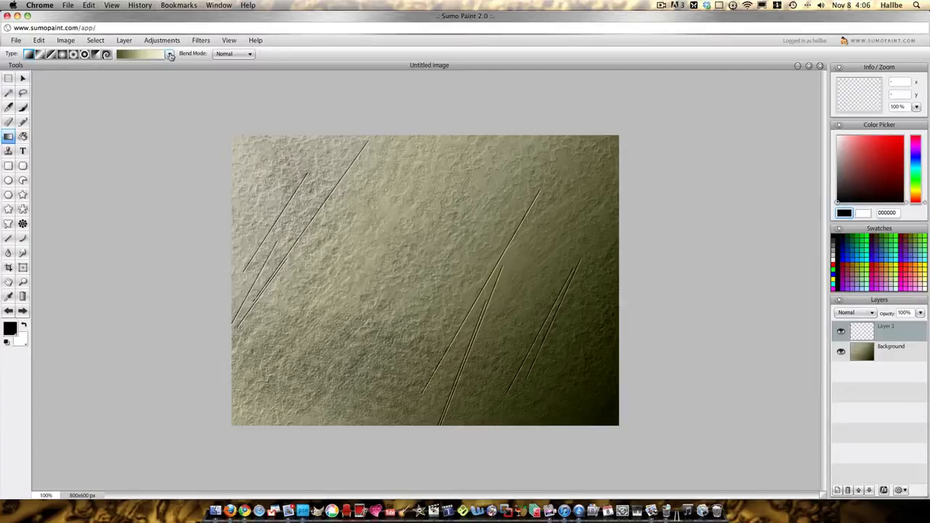
{"action": "left_click", "coordinate": [22, 107]}
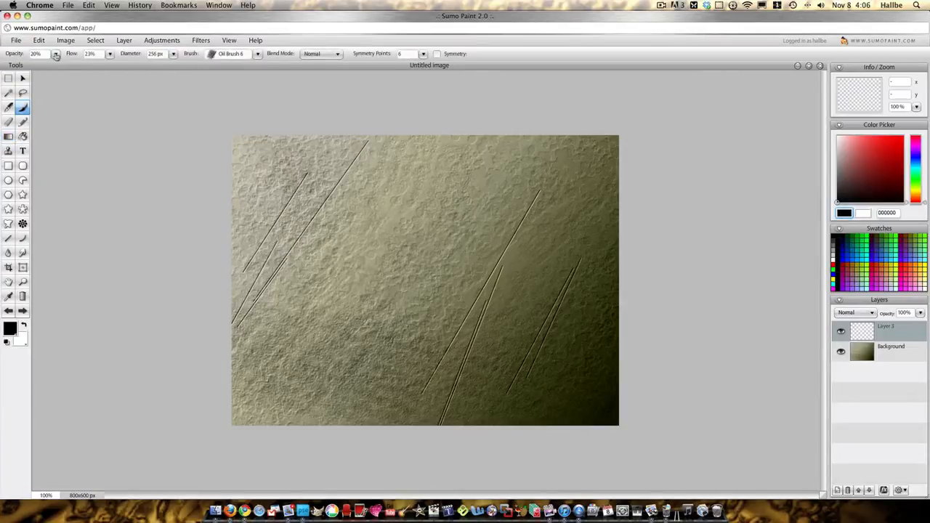
{"action": "left_click", "coordinate": [55, 56]}
{"action": "left_click_drag", "start_coordinate": [36, 65], "coordinate": [166, 73]}
{"action": "left_click", "coordinate": [109, 54]}
Load the brush set that contains the grass shapes and choose the Grass 4 brush
{"action": "left_click", "coordinate": [256, 54]}
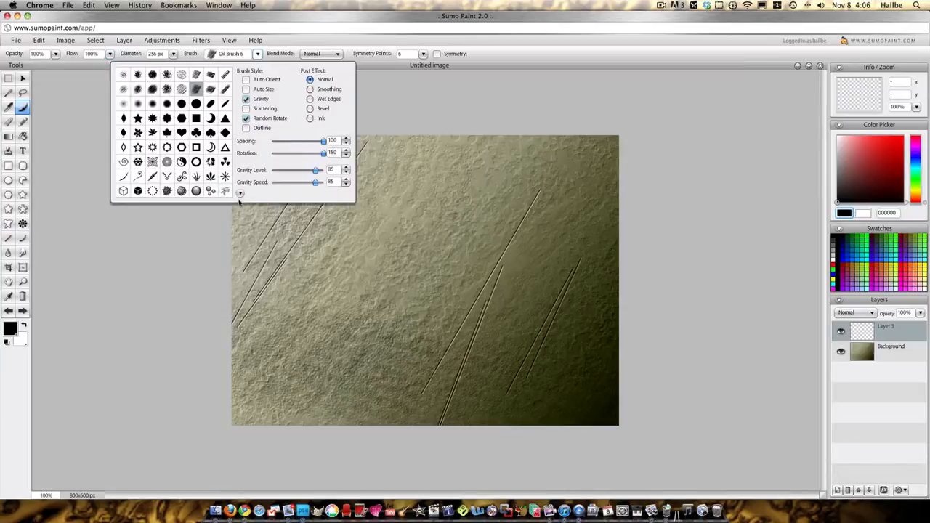
{"action": "left_click", "coordinate": [240, 194]}
{"action": "left_click", "coordinate": [222, 235]}
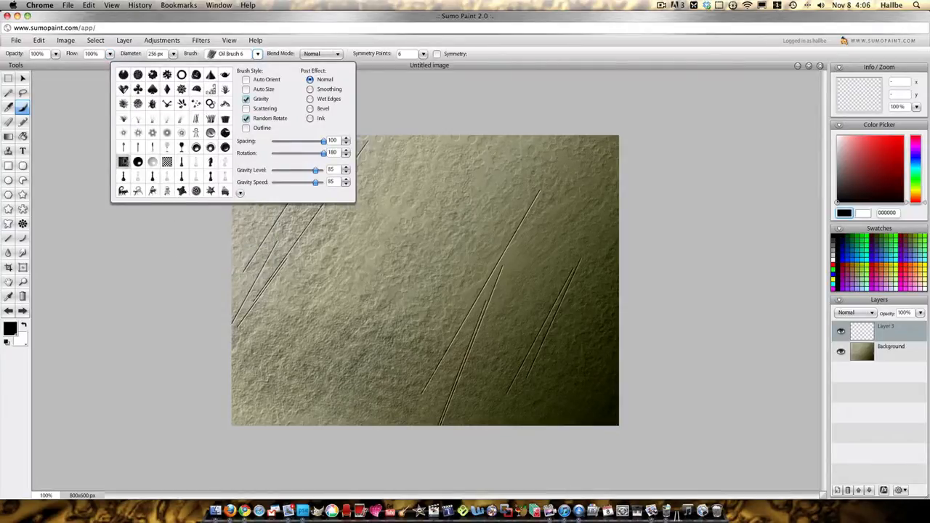
{"action": "left_click", "coordinate": [182, 118]}
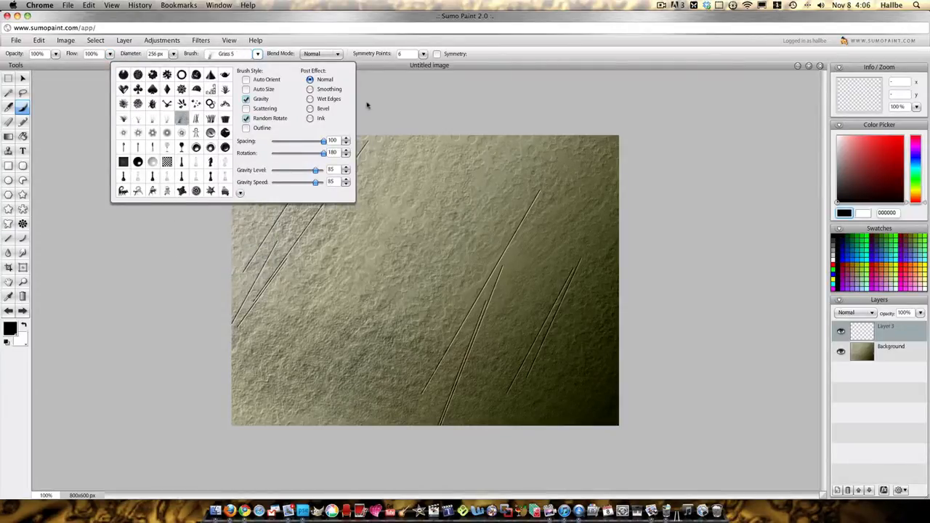
{"action": "left_click", "coordinate": [790, 110]}
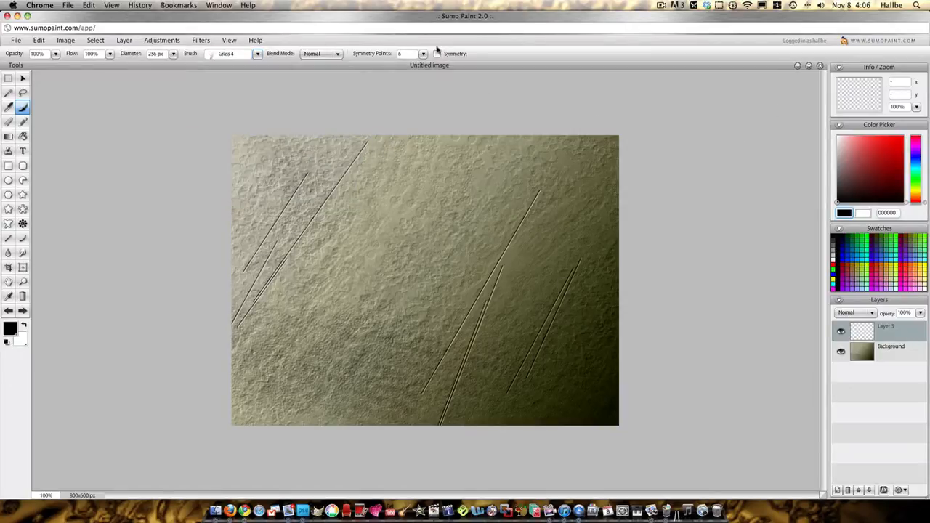
Turn off Gravity and Random Rotate for the Grass 4 brush and set its rotation to 0
{"action": "left_click", "coordinate": [256, 54]}
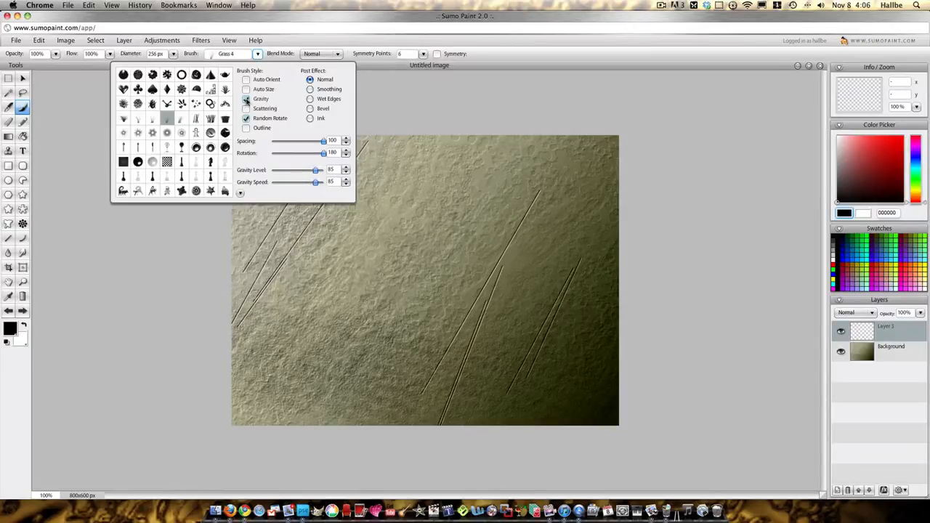
{"action": "left_click", "coordinate": [246, 99]}
{"action": "left_click", "coordinate": [247, 118]}
{"action": "left_click_drag", "start_coordinate": [324, 149], "coordinate": [298, 157]}
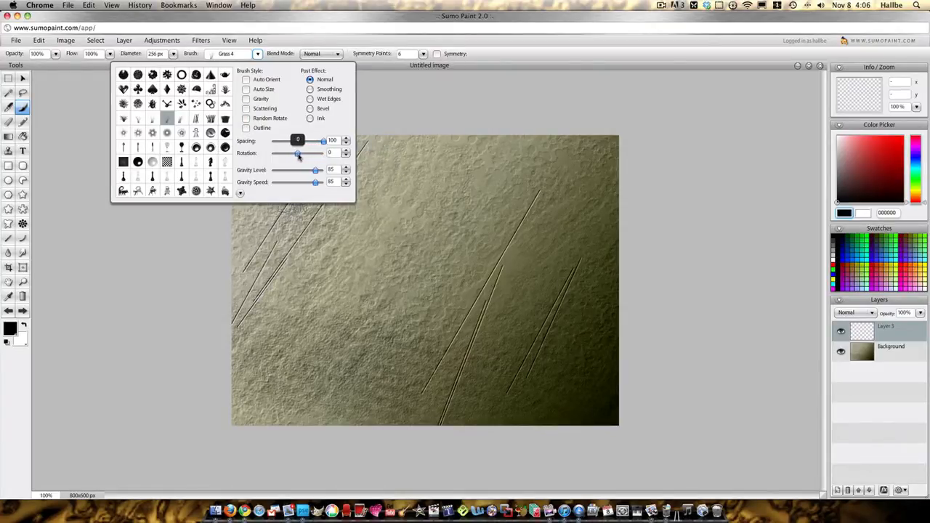
{"action": "left_click", "coordinate": [690, 94]}
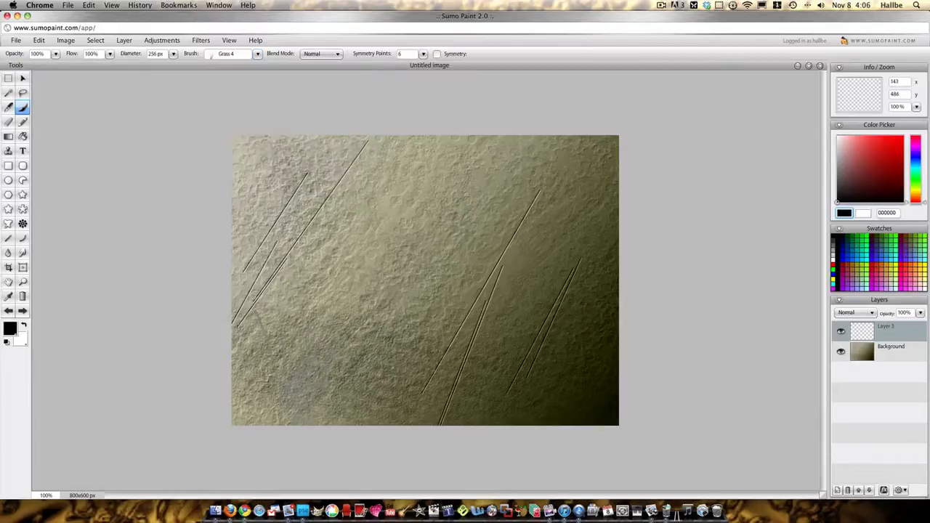
Stamp overlapping black grass clumps in the canvas's lower-left corner with the Grass 4, Grass 5 and Grass 2 brushes
{"action": "left_click", "coordinate": [299, 372]}
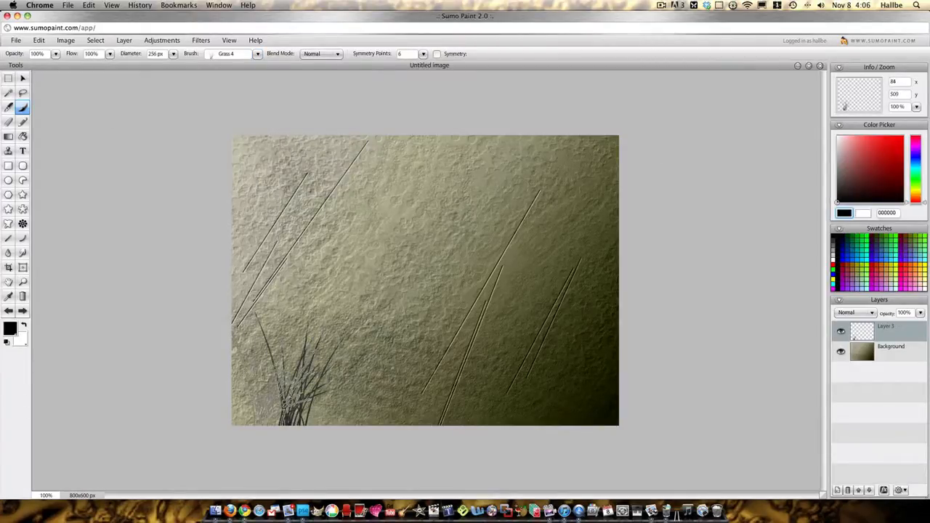
{"action": "left_click", "coordinate": [257, 54]}
{"action": "left_click", "coordinate": [181, 117]}
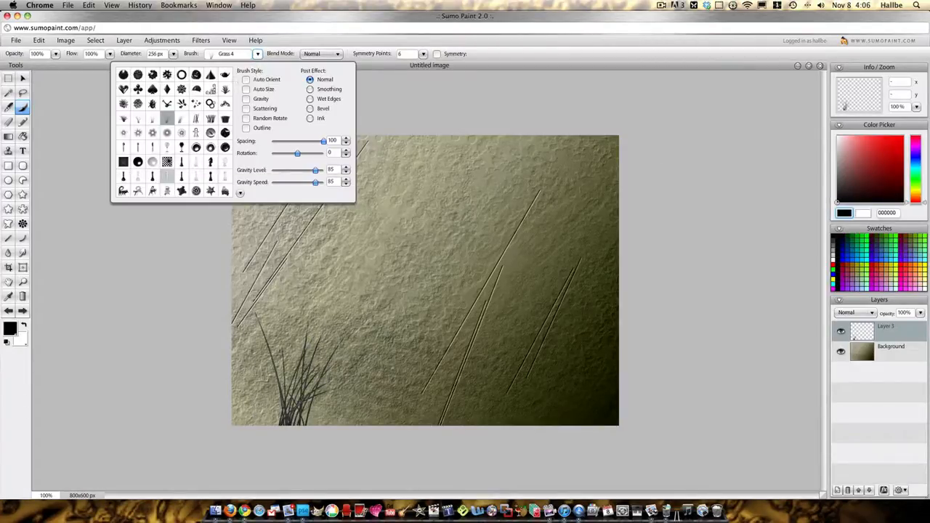
{"action": "left_click", "coordinate": [342, 383]}
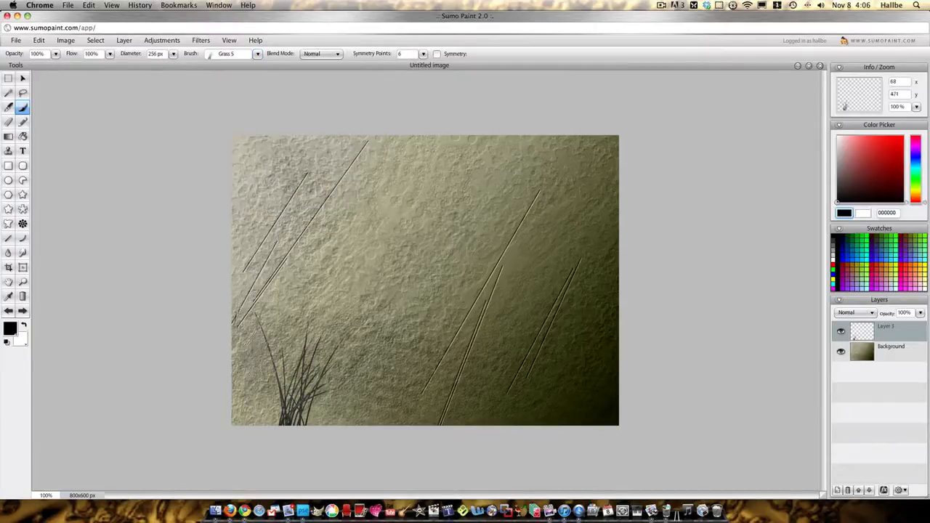
{"action": "left_click", "coordinate": [342, 382]}
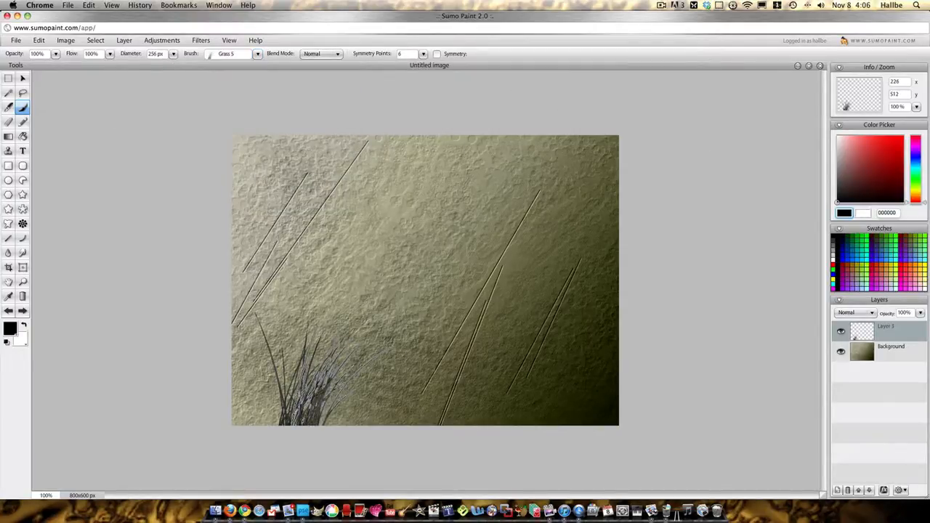
{"action": "left_click", "coordinate": [257, 54]}
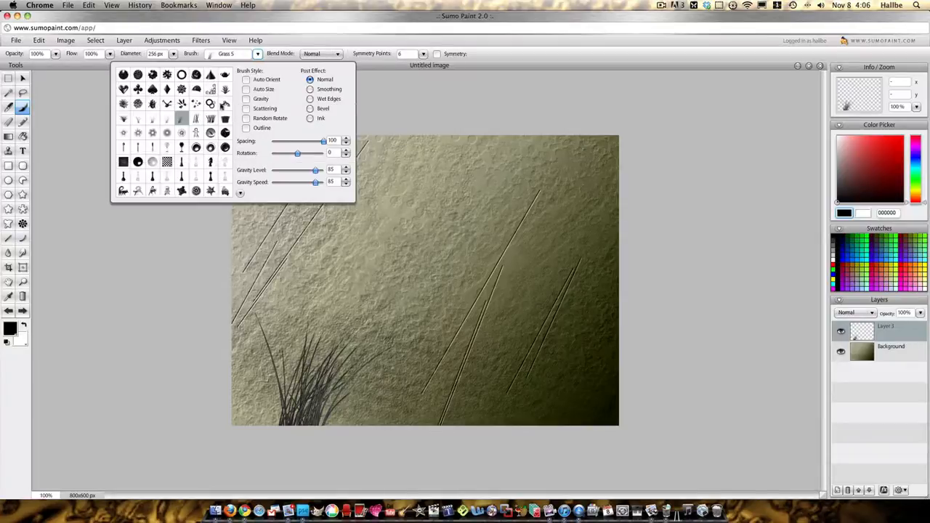
{"action": "left_click", "coordinate": [138, 118]}
{"action": "left_click", "coordinate": [270, 407]}
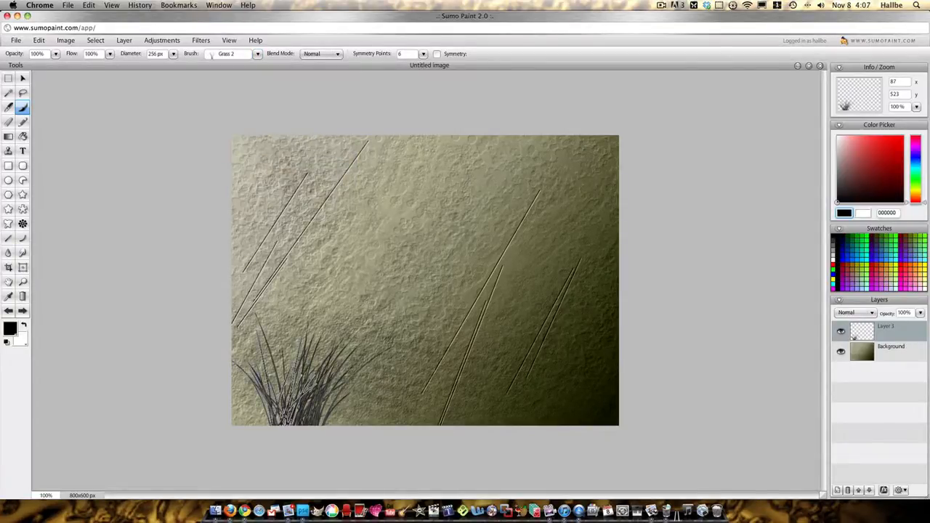
Free-transform the grass layer, enlarging it to nearly the canvas height and placing its roots on the lower edge of the left half
{"action": "left_click", "coordinate": [22, 78]}
{"action": "right_click", "coordinate": [302, 395]}
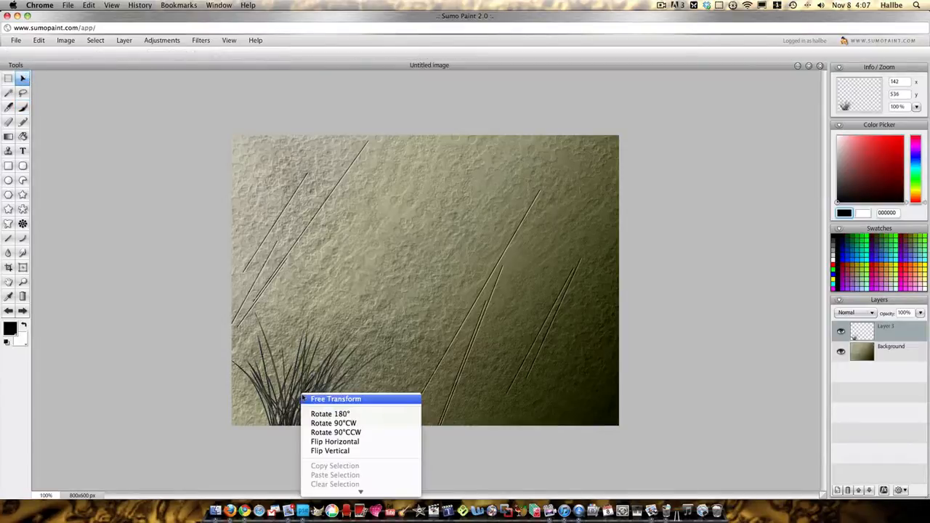
{"action": "left_click", "coordinate": [304, 398]}
{"action": "left_click_drag", "start_coordinate": [394, 312], "coordinate": [517, 169]}
{"action": "left_click_drag", "start_coordinate": [354, 409], "coordinate": [386, 276]}
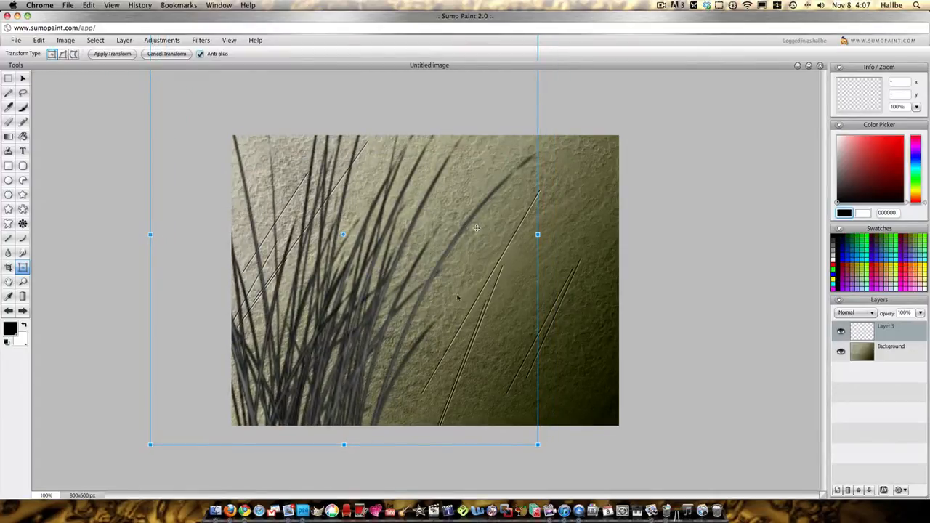
{"action": "left_click_drag", "start_coordinate": [474, 278], "coordinate": [463, 328]}
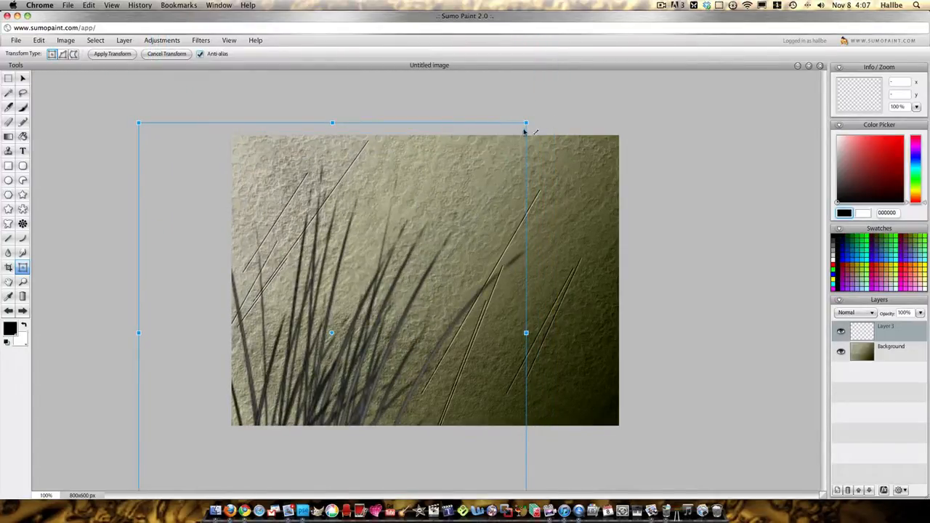
{"action": "left_click_drag", "start_coordinate": [524, 132], "coordinate": [477, 181]}
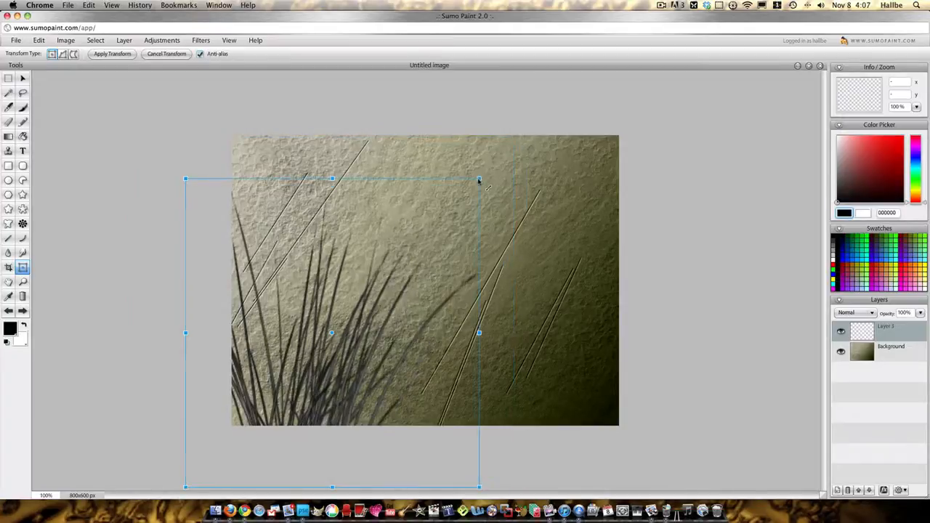
{"action": "left_click_drag", "start_coordinate": [258, 245], "coordinate": [260, 196]}
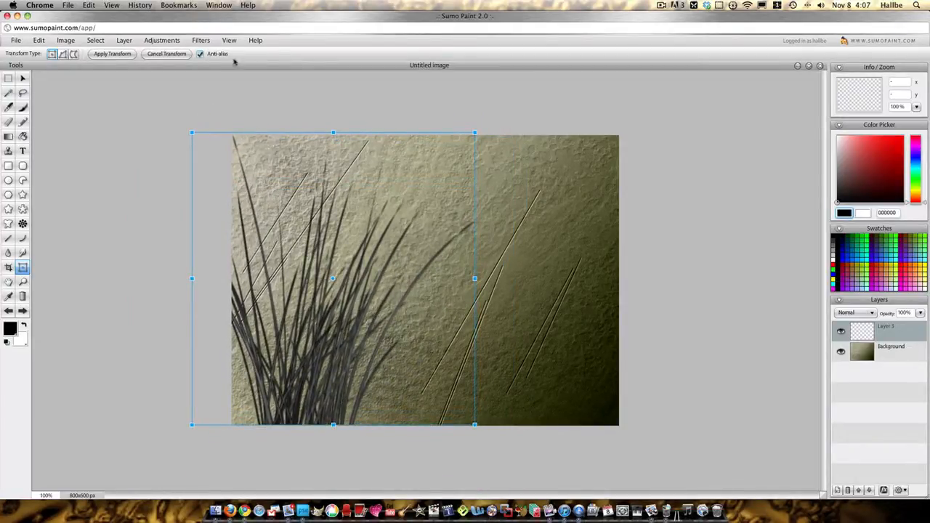
Colorize the grass layer a dark olive green with a Hue / Saturation adjustment
{"action": "left_click", "coordinate": [162, 41]}
{"action": "left_click", "coordinate": [190, 100]}
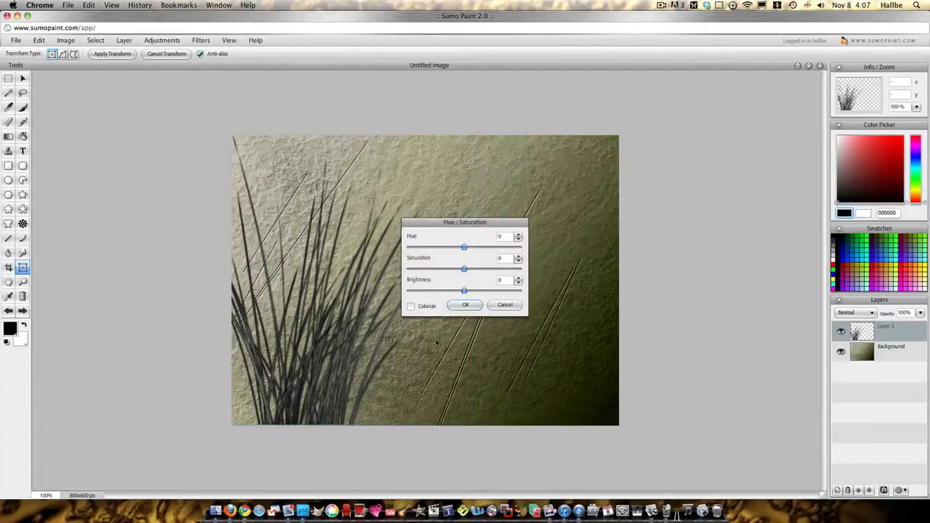
{"action": "left_click", "coordinate": [411, 306]}
{"action": "left_click", "coordinate": [421, 247]}
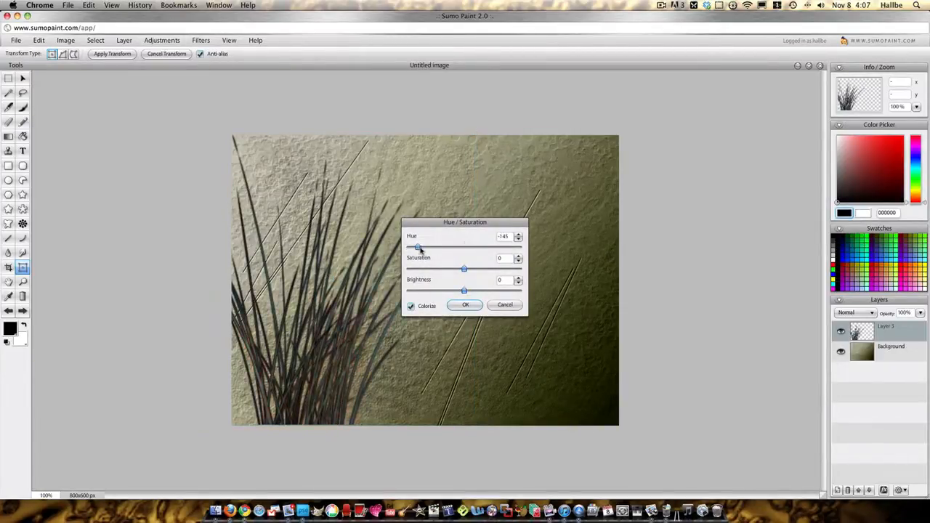
{"action": "left_click_drag", "start_coordinate": [424, 249], "coordinate": [427, 250]}
{"action": "left_click_drag", "start_coordinate": [463, 291], "coordinate": [471, 269]}
{"action": "left_click", "coordinate": [465, 305]}
Add an Inner Bevel effect to the grass layer with distance 6 and angle 360
{"action": "left_click", "coordinate": [124, 40]}
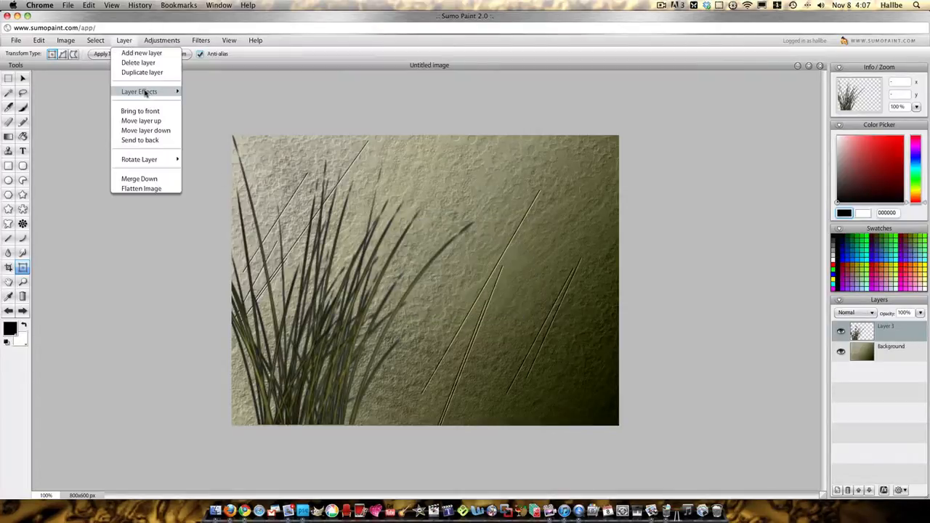
{"action": "mouse_move", "coordinate": [143, 92]}
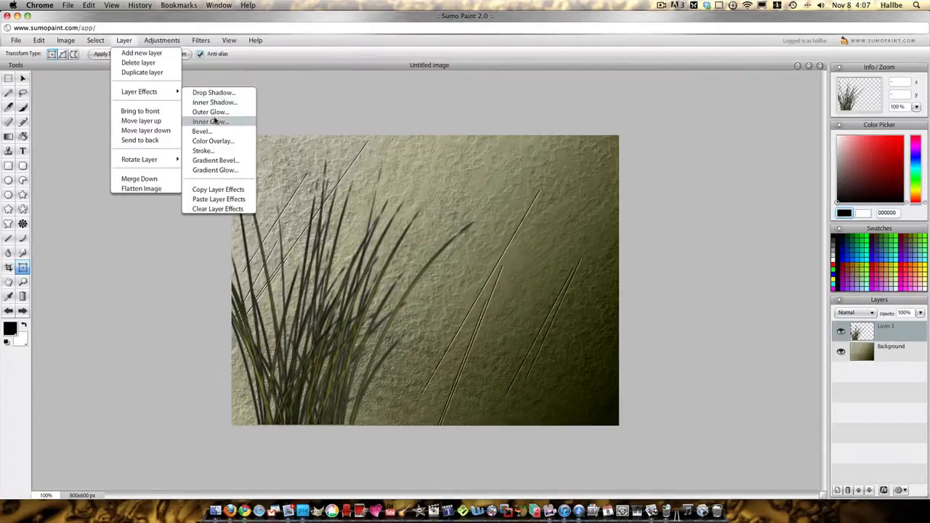
{"action": "left_click", "coordinate": [220, 130]}
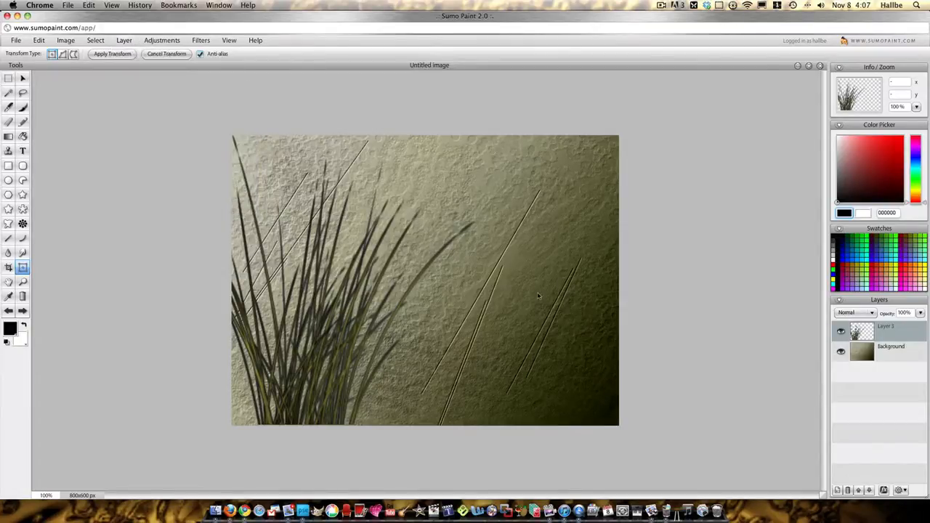
{"action": "left_click_drag", "start_coordinate": [458, 161], "coordinate": [629, 152]}
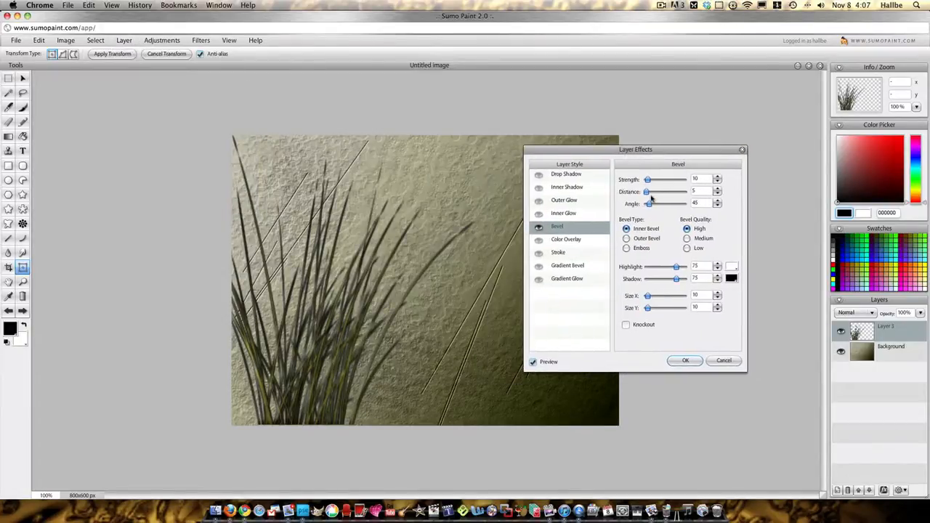
{"action": "left_click_drag", "start_coordinate": [647, 193], "coordinate": [689, 216]}
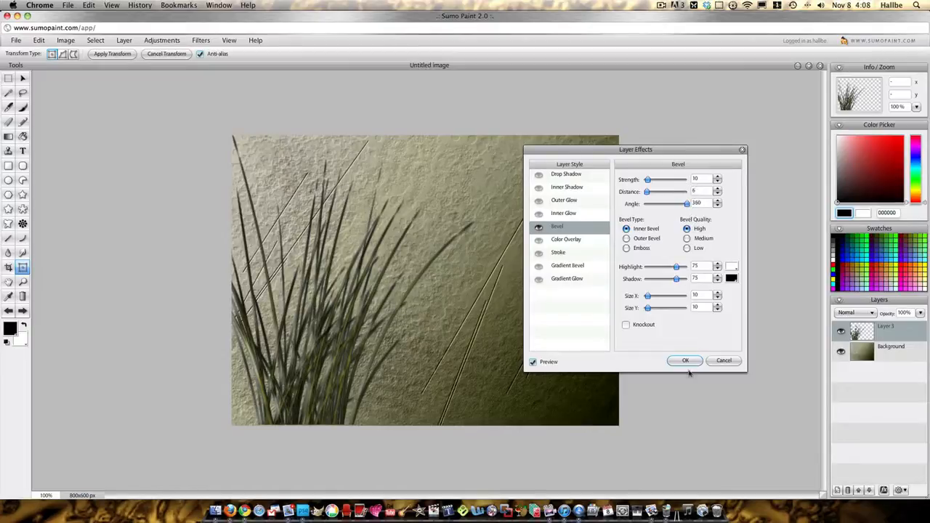
Change the bevel's highlight colour to a pale yellow-green
{"action": "left_click", "coordinate": [731, 268]}
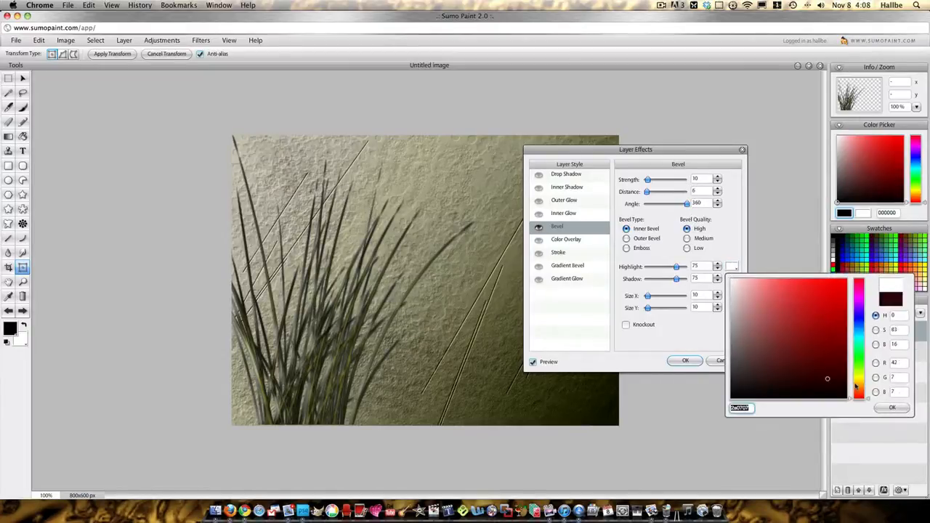
{"action": "left_click", "coordinate": [859, 372]}
{"action": "left_click", "coordinate": [796, 291]}
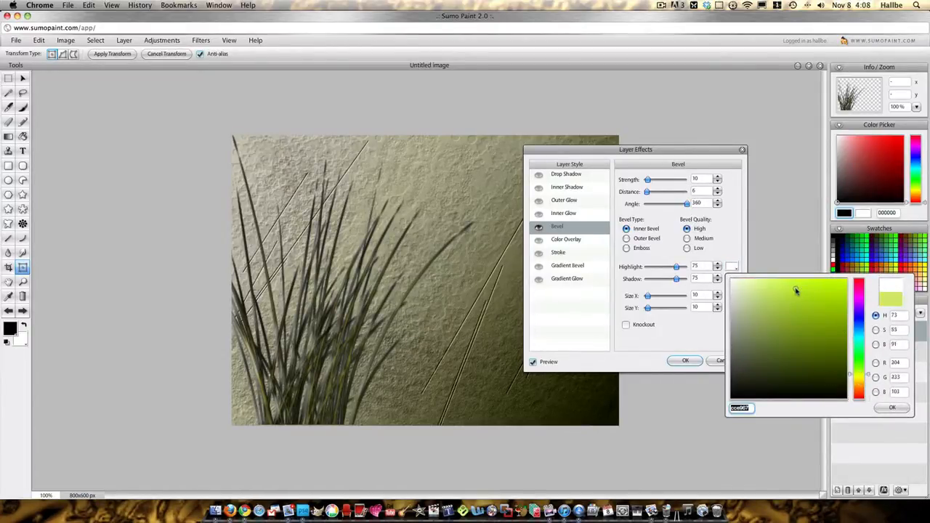
{"action": "left_click", "coordinate": [893, 408]}
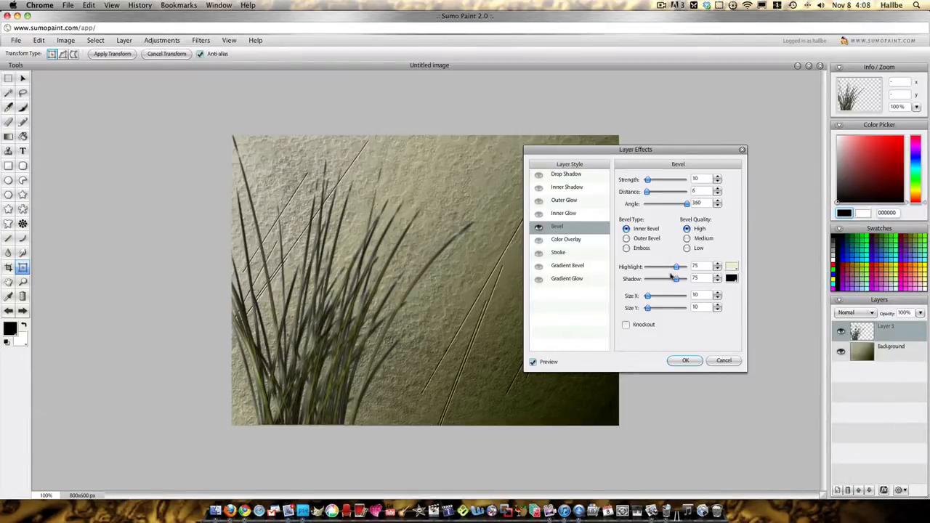
Apply the adjusted Inner Bevel effect to the grass layer
{"action": "left_click_drag", "start_coordinate": [679, 269], "coordinate": [681, 272]}
{"action": "left_click", "coordinate": [685, 360]}
Add a soft black Drop Shadow to the grass layer with opacity 62, distance 80 and size Y 31, narrowing its horizontal size
{"action": "left_click", "coordinate": [123, 40]}
{"action": "mouse_move", "coordinate": [145, 92]}
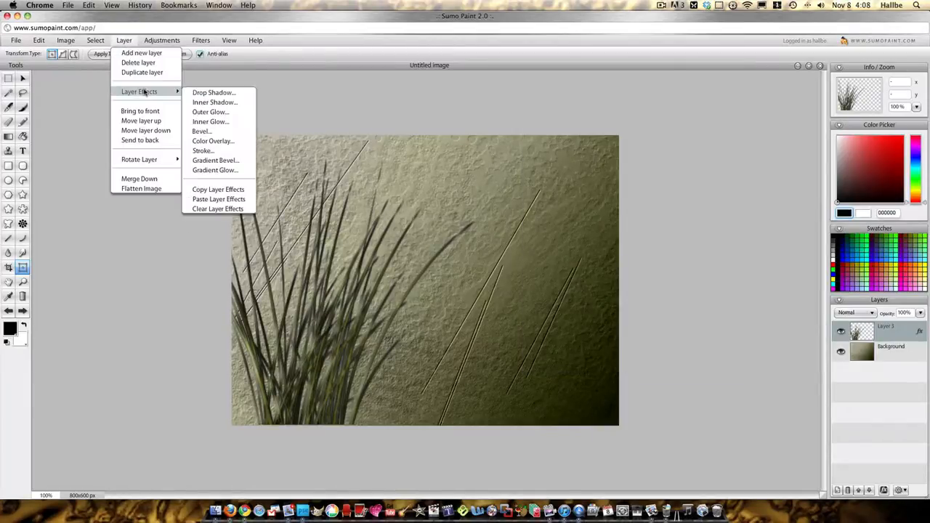
{"action": "left_click", "coordinate": [214, 92]}
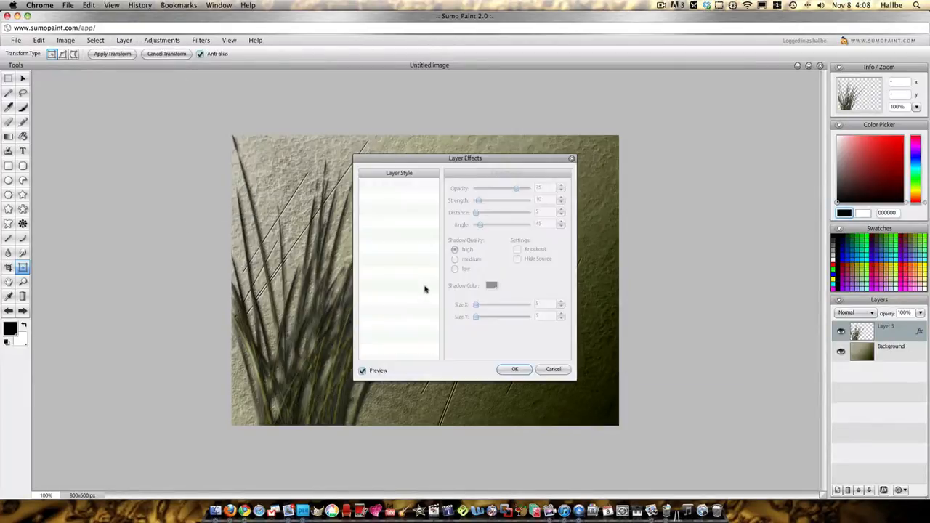
{"action": "left_click_drag", "start_coordinate": [477, 212], "coordinate": [519, 213]}
{"action": "left_click", "coordinate": [483, 306]}
{"action": "left_click", "coordinate": [486, 317]}
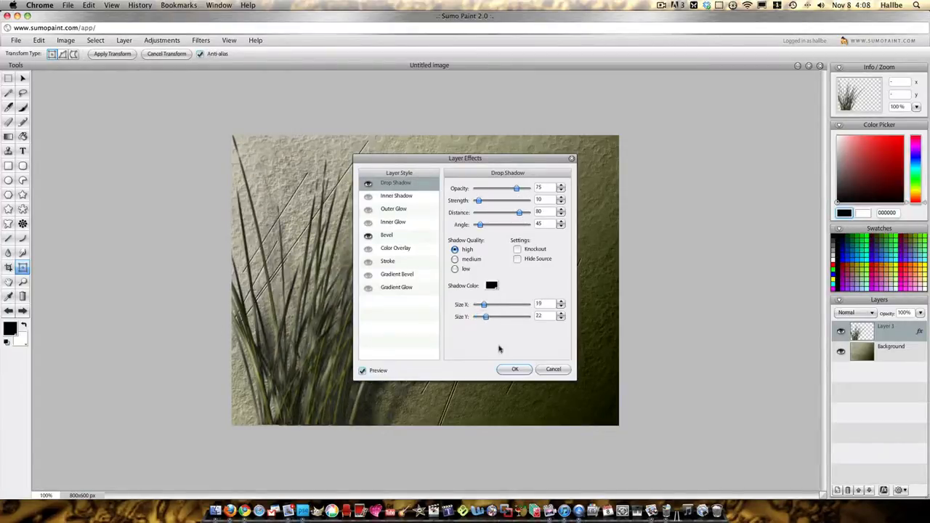
{"action": "left_click", "coordinate": [491, 305]}
{"action": "left_click", "coordinate": [491, 317]}
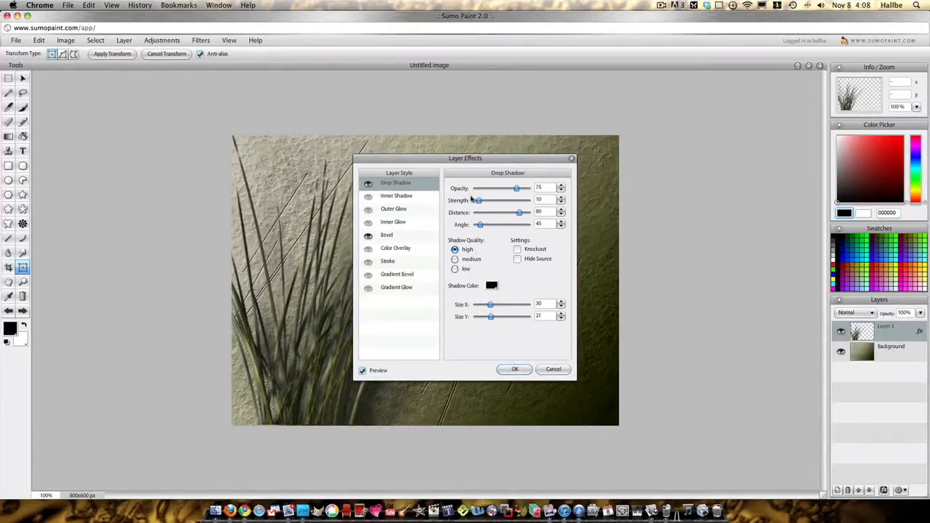
{"action": "left_click_drag", "start_coordinate": [511, 190], "coordinate": [510, 191]}
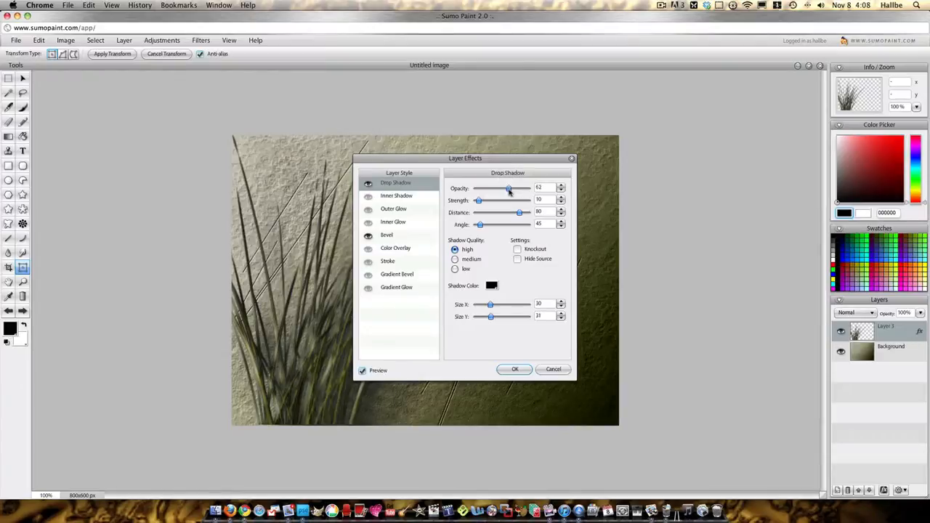
{"action": "left_click", "coordinate": [481, 306]}
{"action": "left_click", "coordinate": [514, 370]}
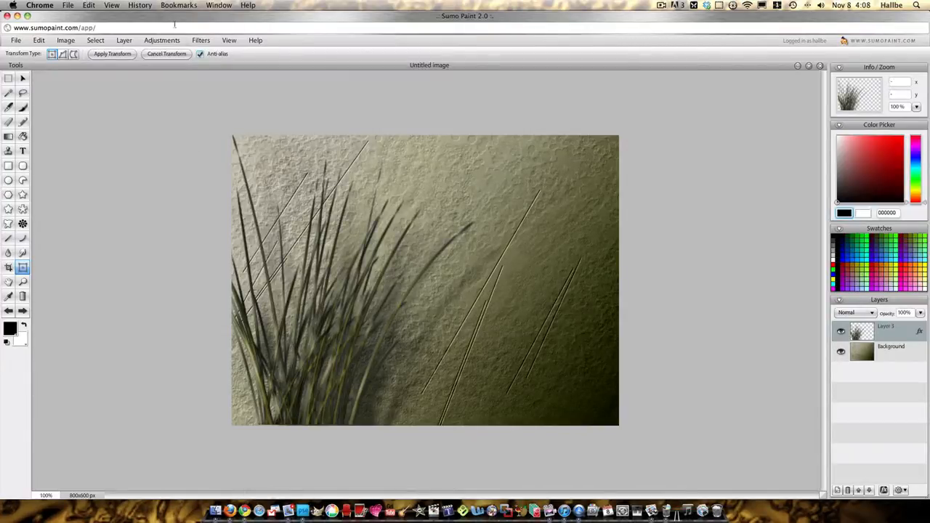
Stamp one black ladybug with the 256 px Ladybug brush on a new layer, on the open background beside the grass
{"action": "left_click", "coordinate": [23, 109]}
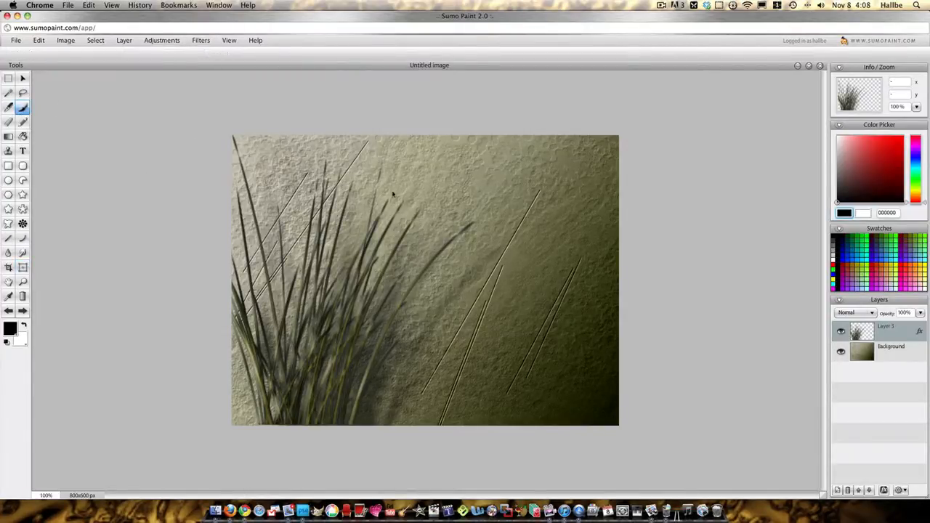
{"action": "left_click", "coordinate": [837, 490]}
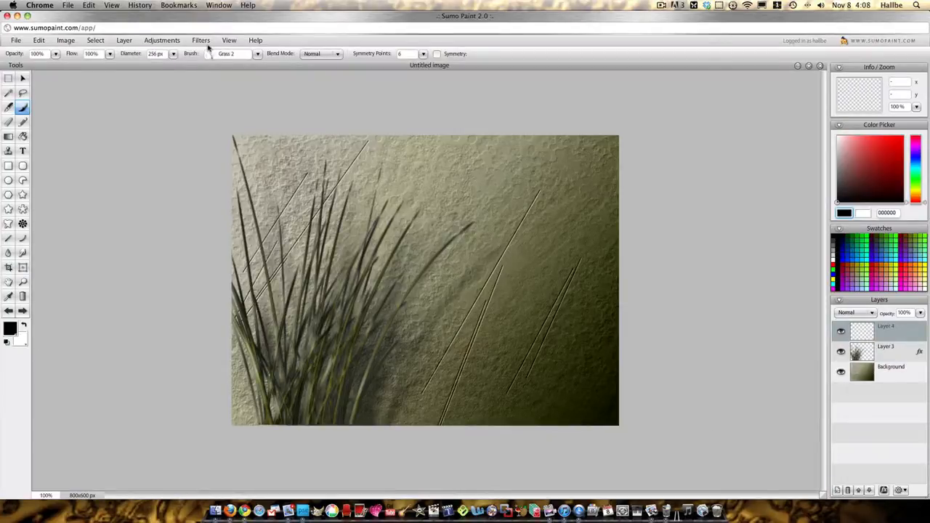
{"action": "left_click", "coordinate": [200, 40]}
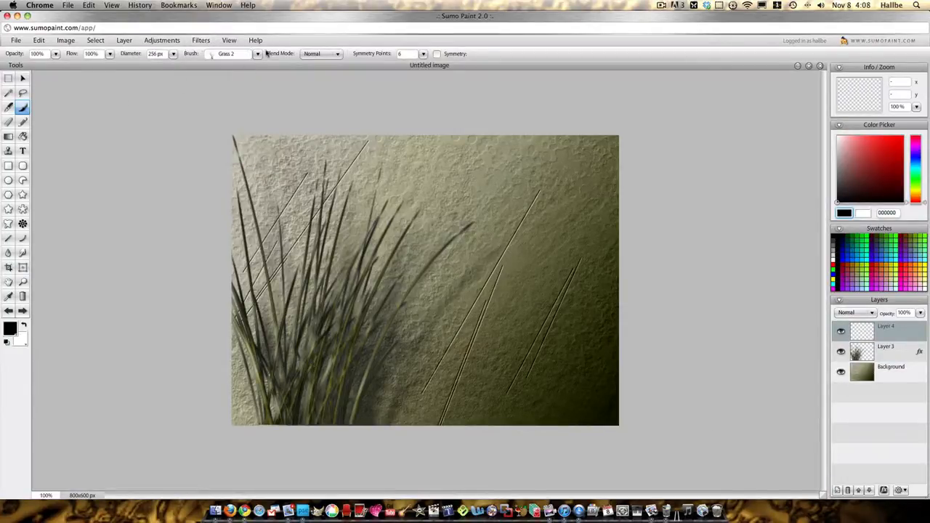
{"action": "left_click", "coordinate": [257, 53]}
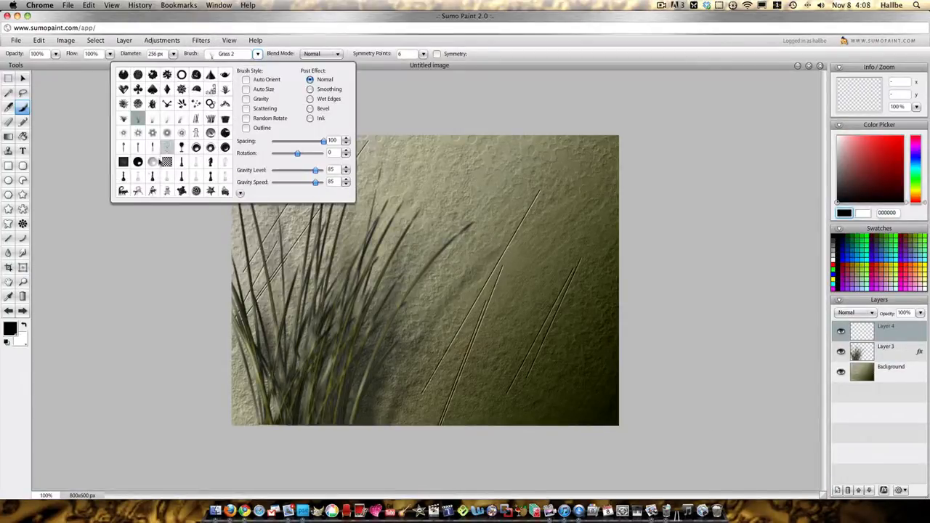
{"action": "left_click", "coordinate": [153, 105]}
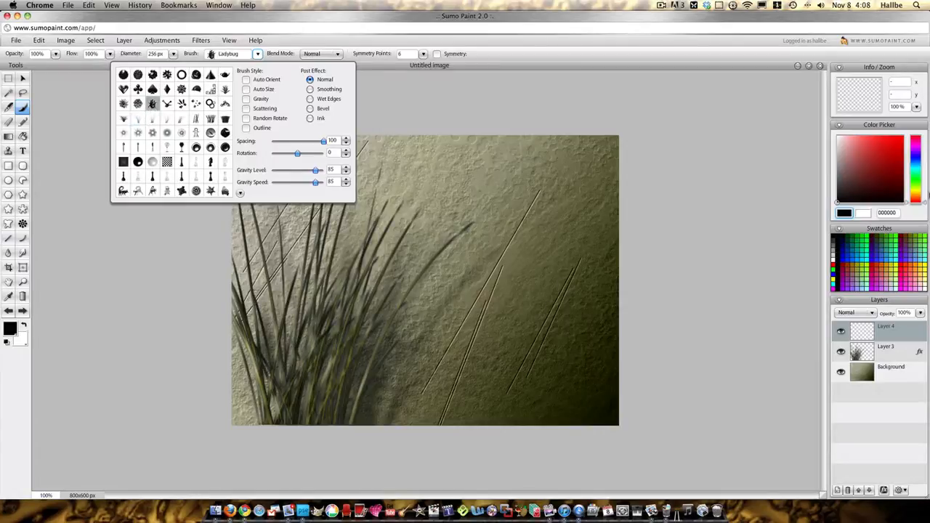
{"action": "left_click", "coordinate": [783, 167]}
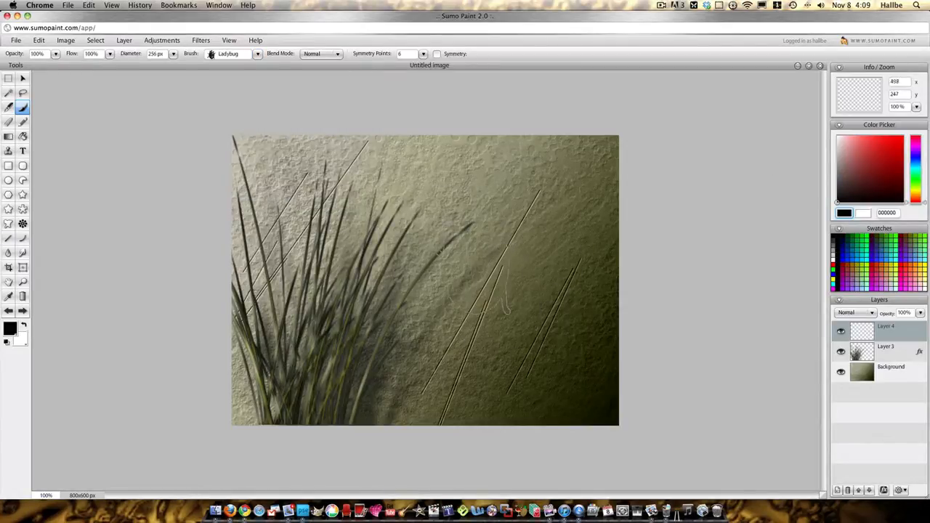
{"action": "left_click", "coordinate": [507, 289]}
Free-transform the ladybug, shrinking it to about half size, tilting it clockwise and placing it at the tip of the longest grass blade
{"action": "left_click", "coordinate": [23, 77]}
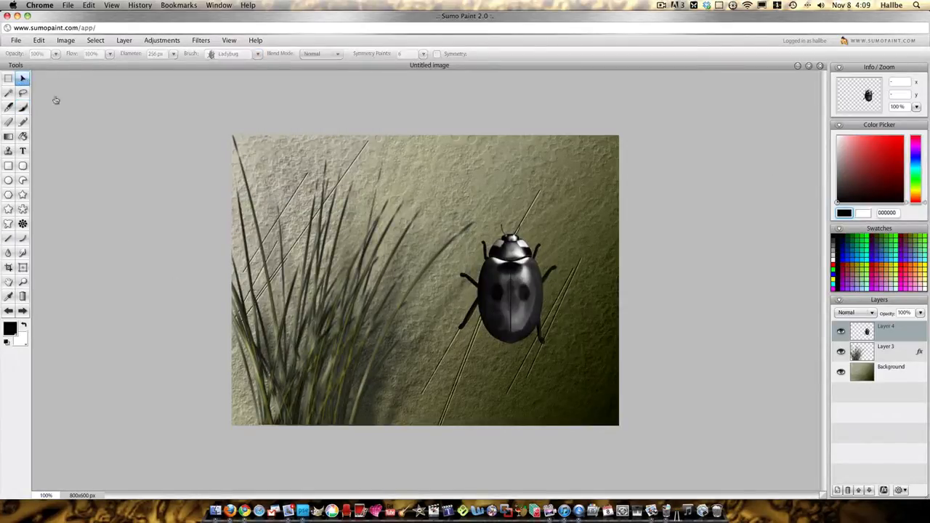
{"action": "right_click", "coordinate": [504, 301]}
{"action": "left_click", "coordinate": [530, 306]}
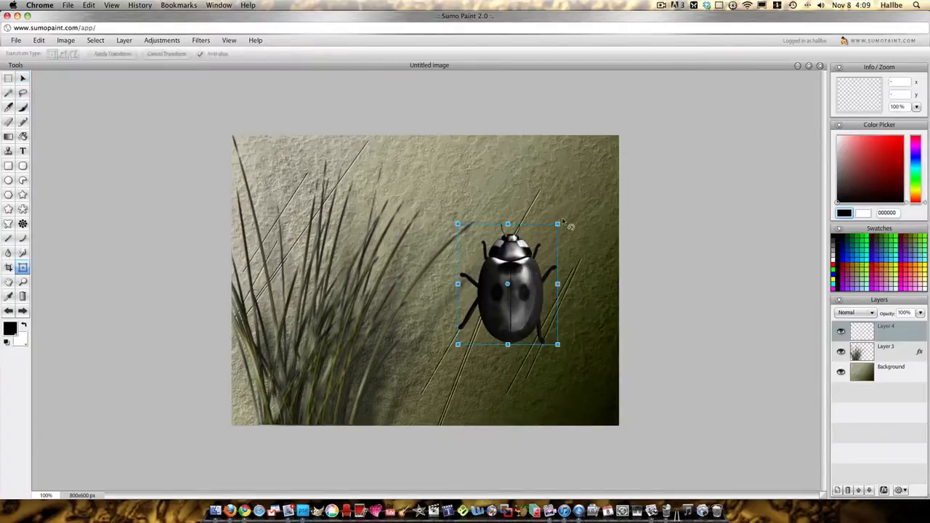
{"action": "left_click_drag", "start_coordinate": [573, 229], "coordinate": [424, 215]}
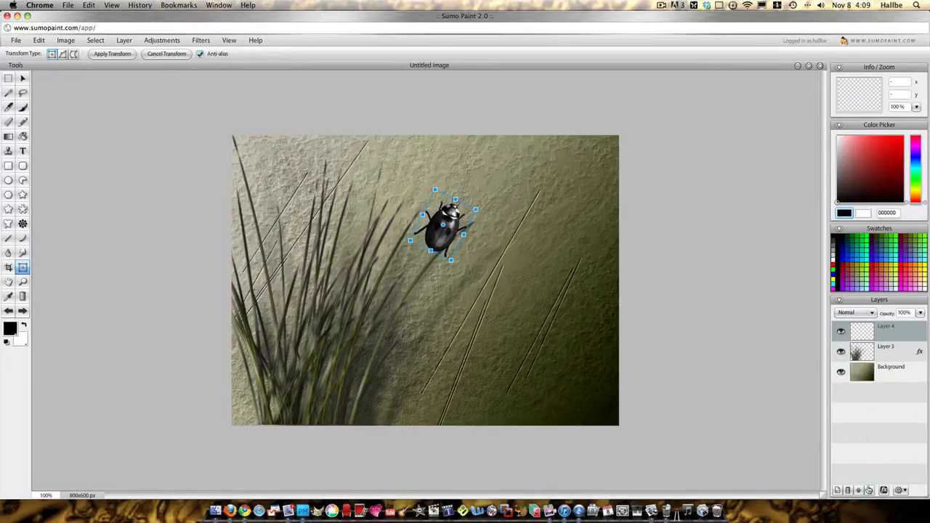
Place the ladybug layer directly beneath the grass layer and shift the ladybug left onto the tips of the denser blades
{"action": "left_click", "coordinate": [869, 490]}
{"action": "left_click", "coordinate": [869, 490]}
{"action": "left_click", "coordinate": [859, 490]}
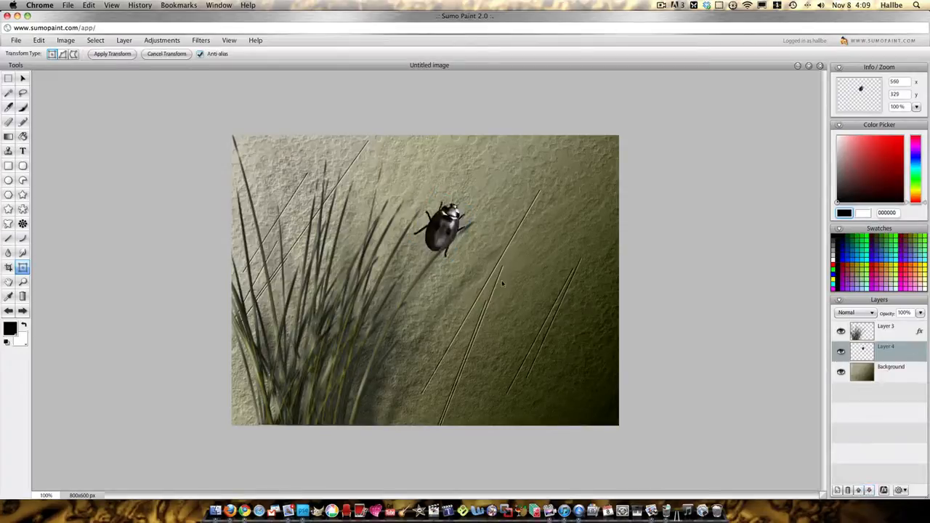
{"action": "left_click", "coordinate": [23, 78]}
{"action": "left_click_drag", "start_coordinate": [458, 226], "coordinate": [408, 227]}
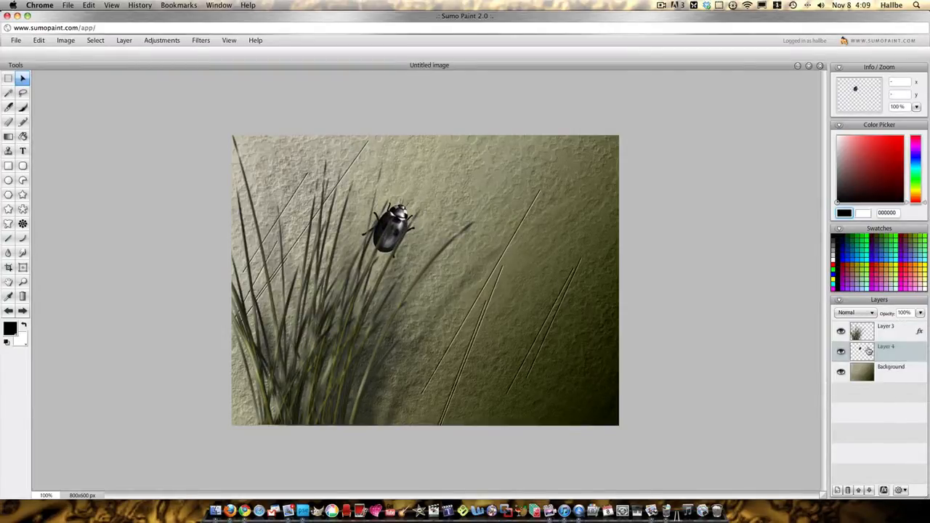
Select the ladybug layer's pixels and add monochrome noise with an amount of 18
{"action": "right_click", "coordinate": [853, 352]}
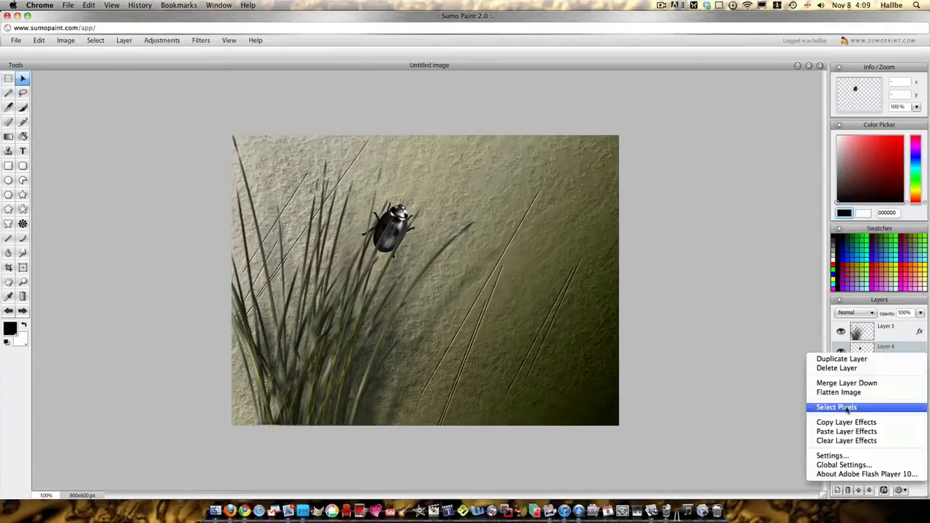
{"action": "left_click", "coordinate": [846, 409]}
{"action": "left_click", "coordinate": [198, 42]}
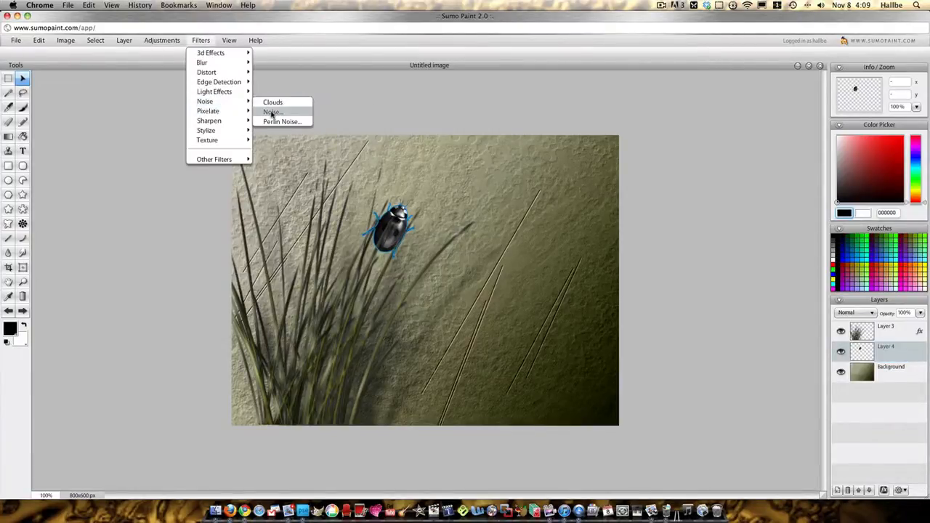
{"action": "left_click", "coordinate": [269, 112]}
{"action": "left_click", "coordinate": [412, 285]}
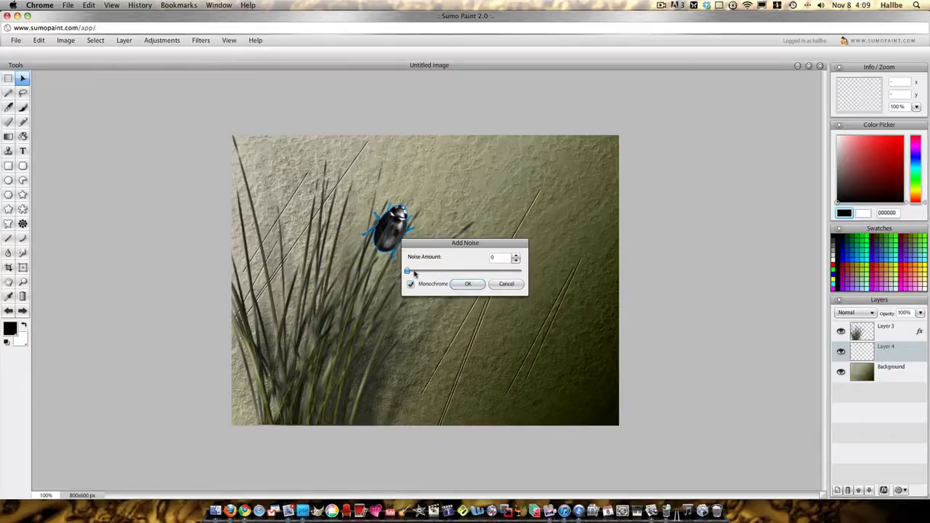
{"action": "left_click_drag", "start_coordinate": [407, 270], "coordinate": [430, 272]}
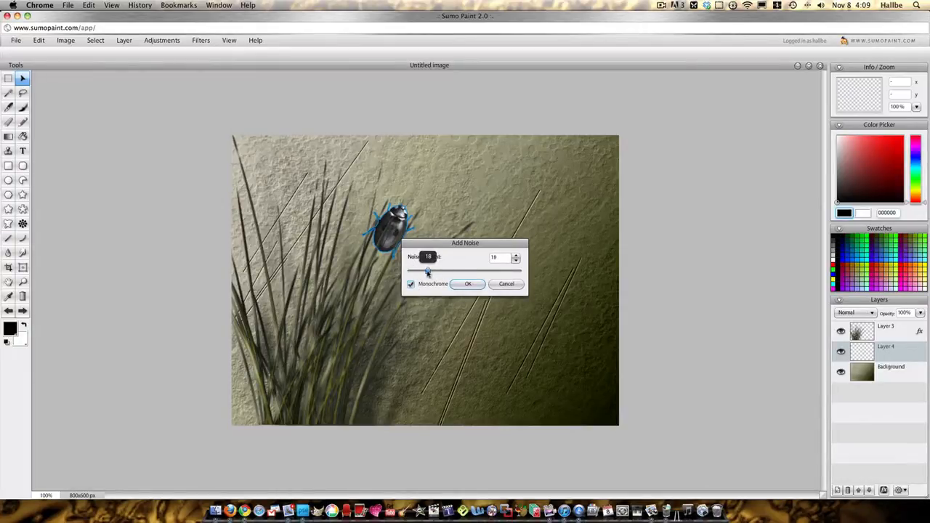
{"action": "left_click", "coordinate": [467, 284]}
Emboss the selected ladybug with scale 1, intensity 10 and rotation -45, and clear the selection
{"action": "left_click", "coordinate": [200, 40]}
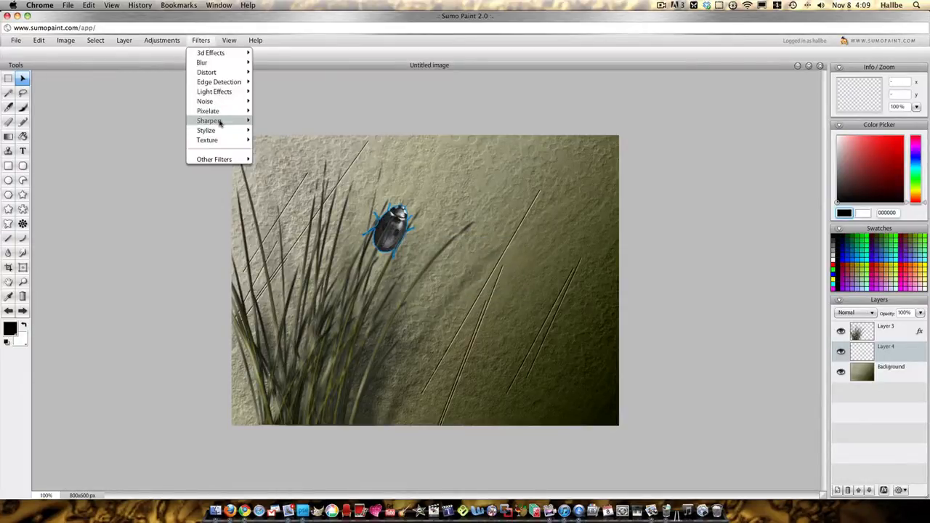
{"action": "mouse_move", "coordinate": [269, 120]}
{"action": "left_click", "coordinate": [285, 143]}
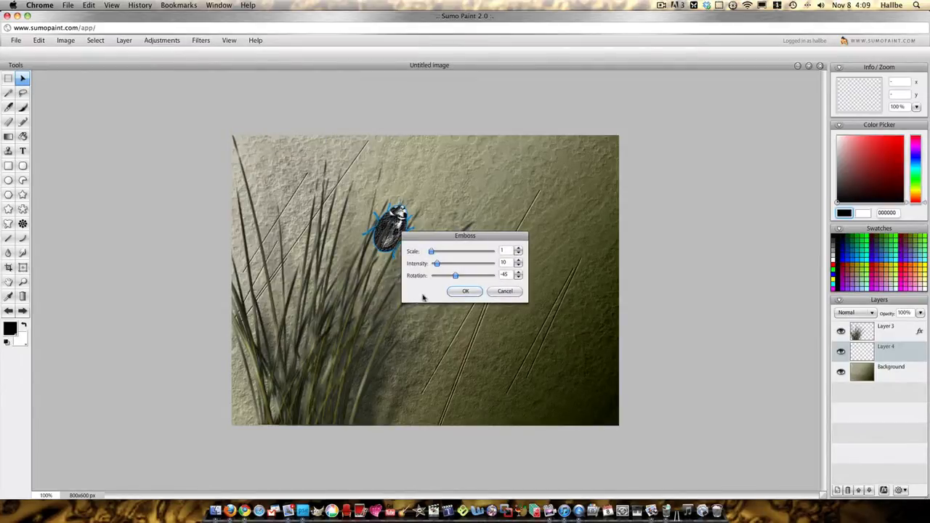
{"action": "left_click", "coordinate": [466, 291]}
{"action": "left_click", "coordinate": [95, 39]}
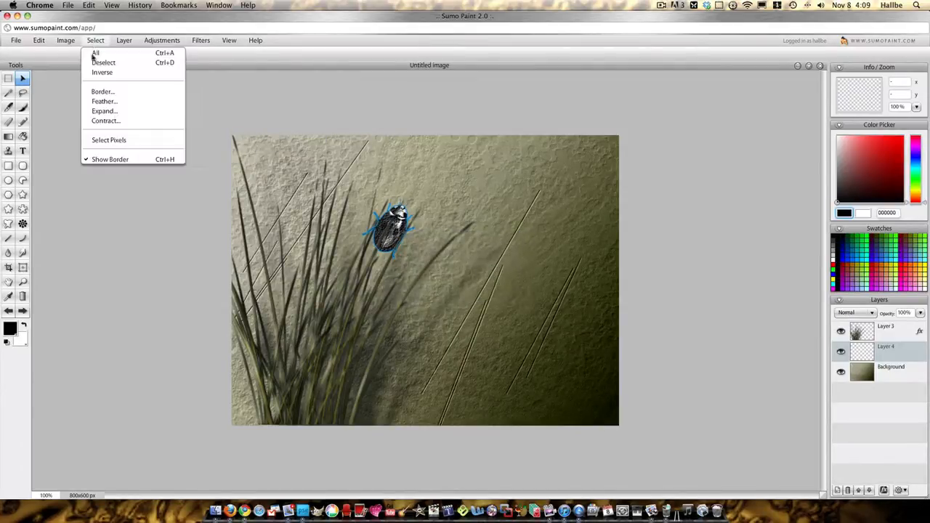
{"action": "left_click", "coordinate": [92, 62]}
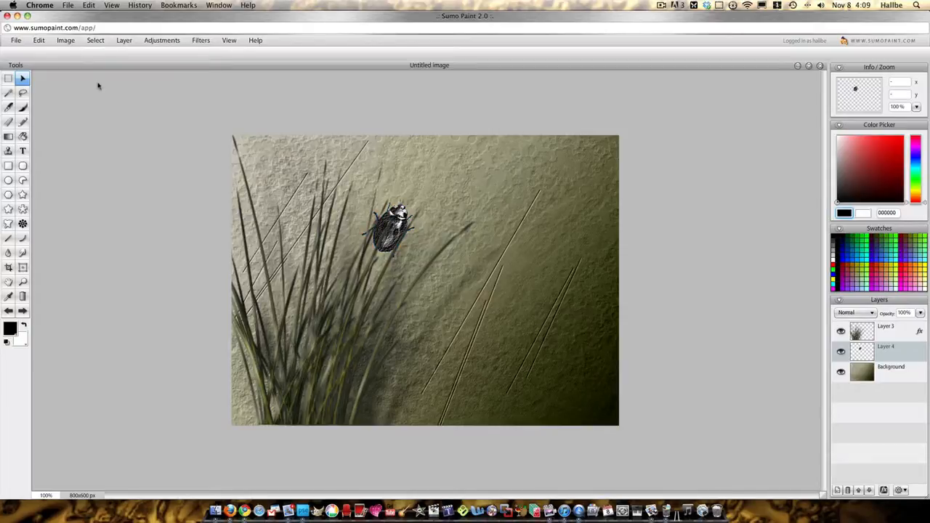
Tint the ladybug a golden olive-yellow with a Hue / Saturation adjustment
{"action": "left_click", "coordinate": [149, 43]}
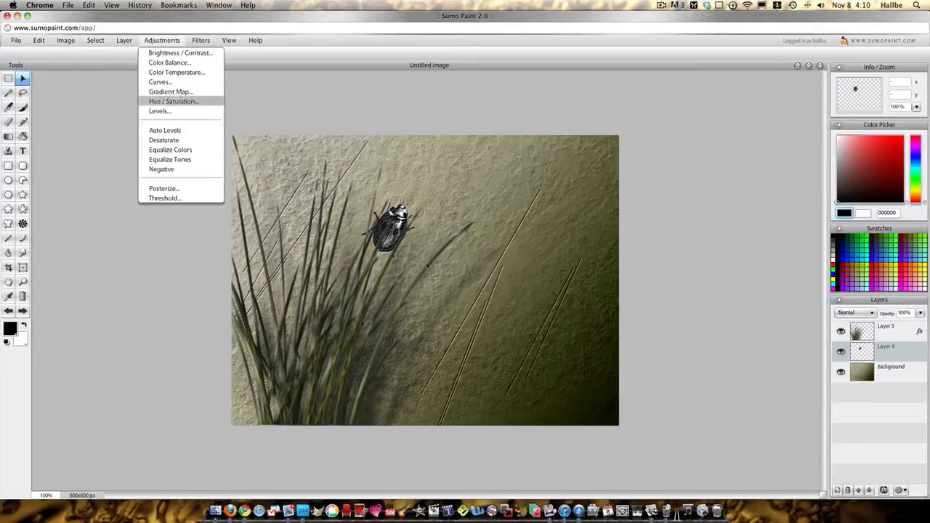
{"action": "left_click", "coordinate": [182, 97]}
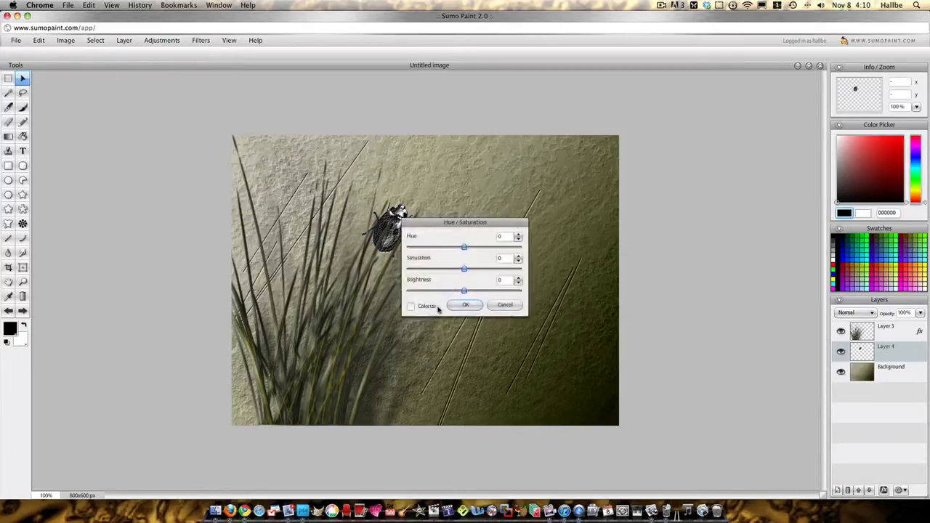
{"action": "left_click", "coordinate": [424, 248]}
{"action": "left_click_drag", "start_coordinate": [463, 269], "coordinate": [461, 295]}
{"action": "left_click", "coordinate": [465, 306]}
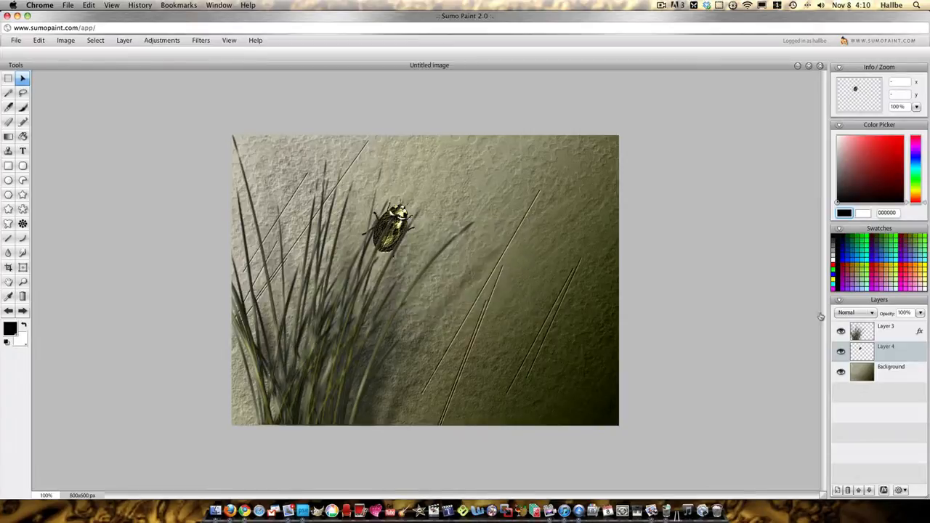
Add a black Drop Shadow to the ladybug layer with distance 15, size X 6 and size Y 10
{"action": "left_click", "coordinate": [125, 41]}
{"action": "mouse_move", "coordinate": [148, 91]}
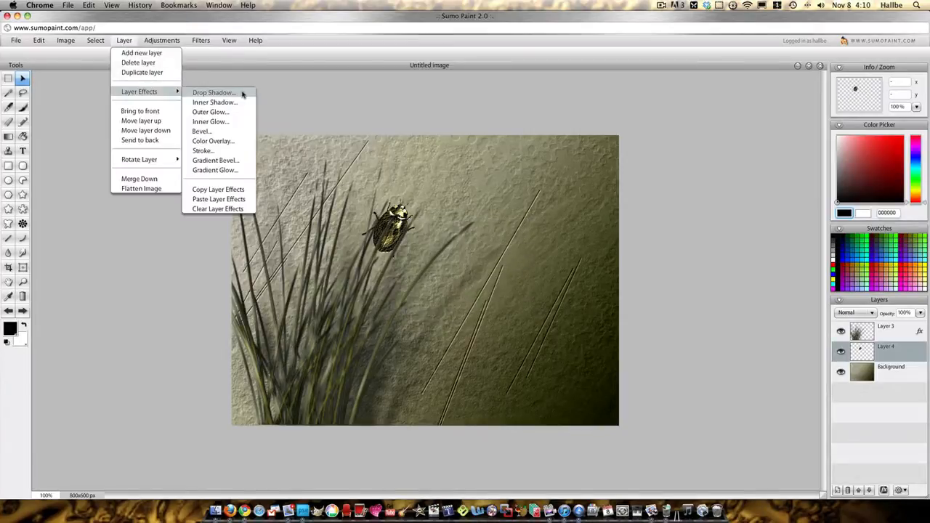
{"action": "left_click", "coordinate": [213, 92]}
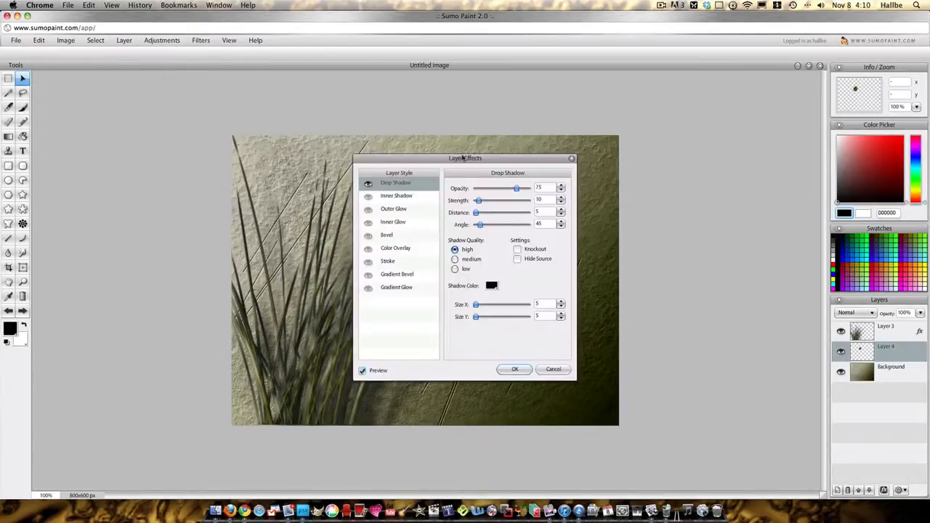
{"action": "left_click_drag", "start_coordinate": [465, 157], "coordinate": [675, 147]}
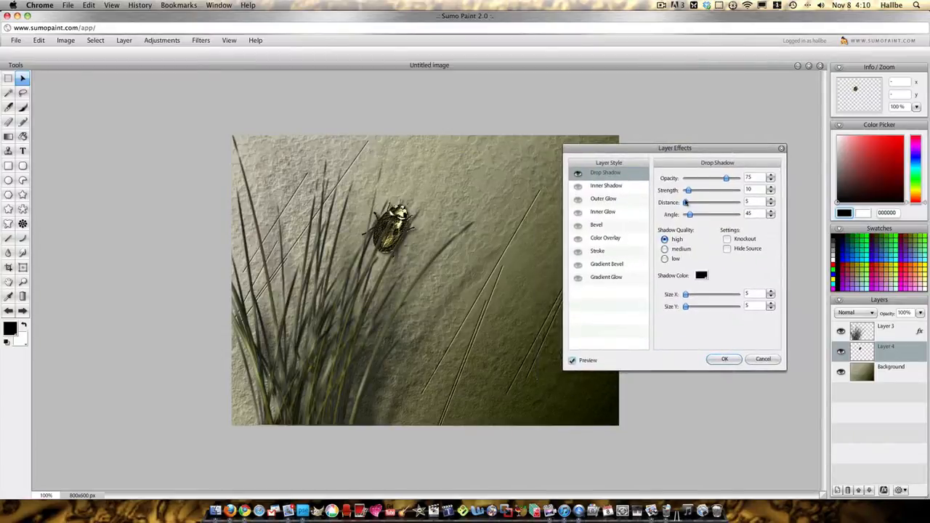
{"action": "left_click_drag", "start_coordinate": [685, 202], "coordinate": [691, 203]}
{"action": "left_click_drag", "start_coordinate": [693, 296], "coordinate": [689, 308]}
{"action": "left_click", "coordinate": [686, 296]}
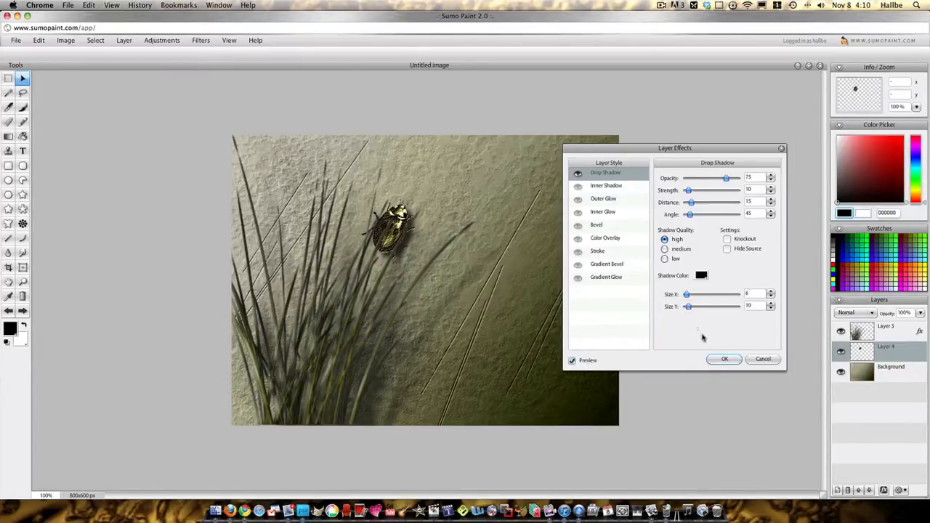
{"action": "left_click", "coordinate": [725, 359]}
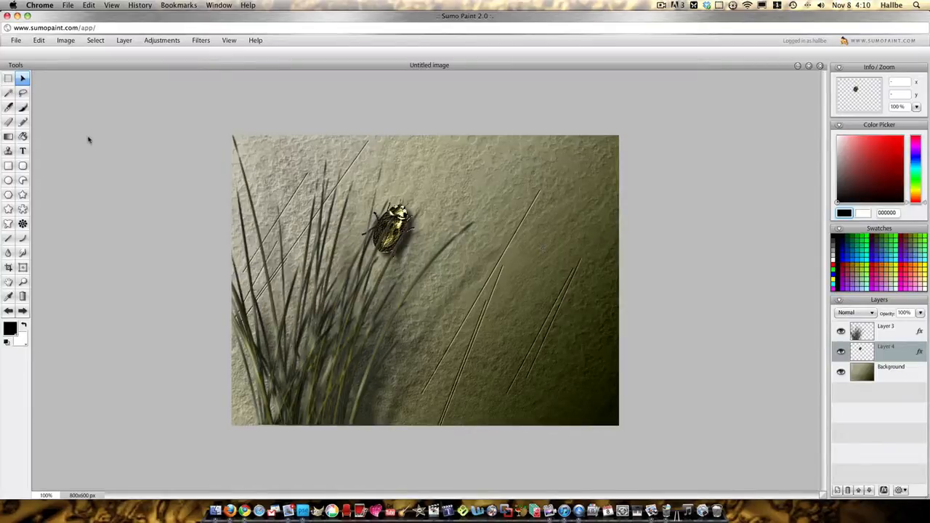
Duplicate the grass layer, Layer 3, and copy the original's layer effects onto the duplicate
{"action": "right_click", "coordinate": [856, 332]}
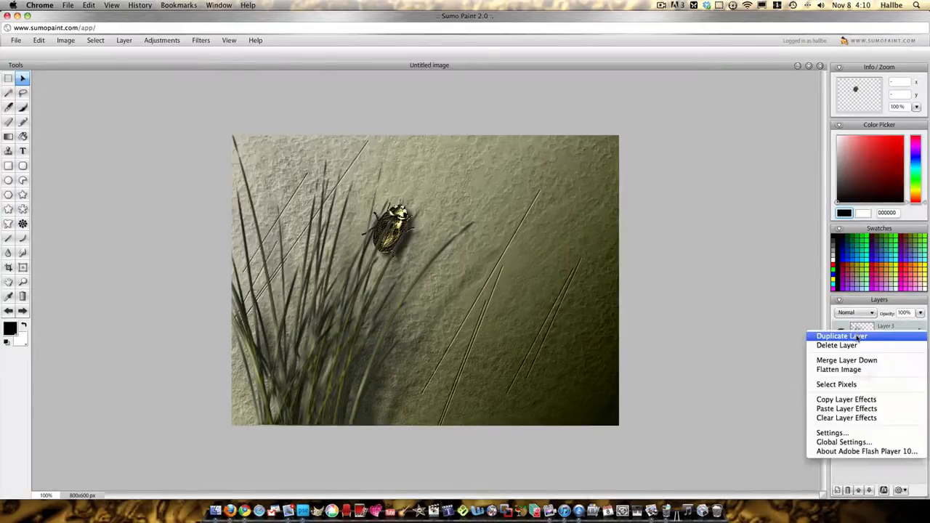
{"action": "left_click", "coordinate": [856, 332]}
{"action": "right_click", "coordinate": [861, 350]}
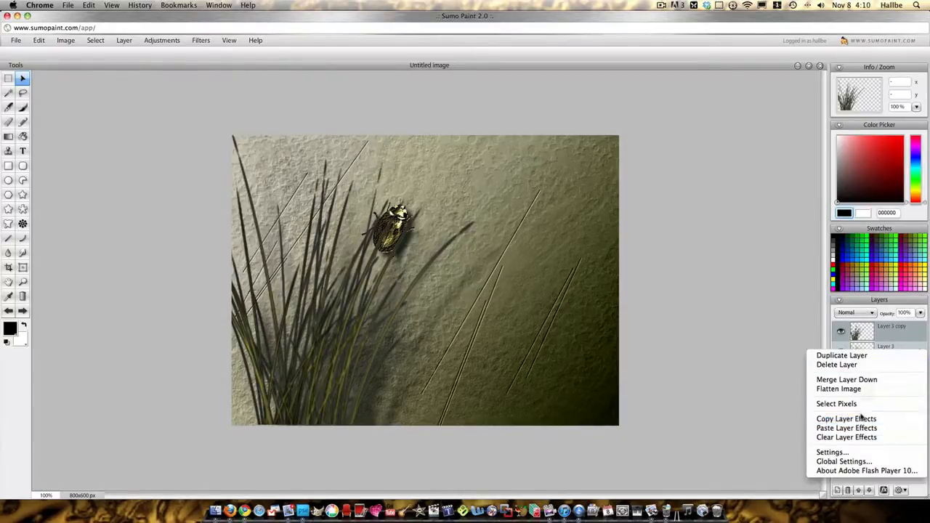
{"action": "right_click", "coordinate": [864, 329]}
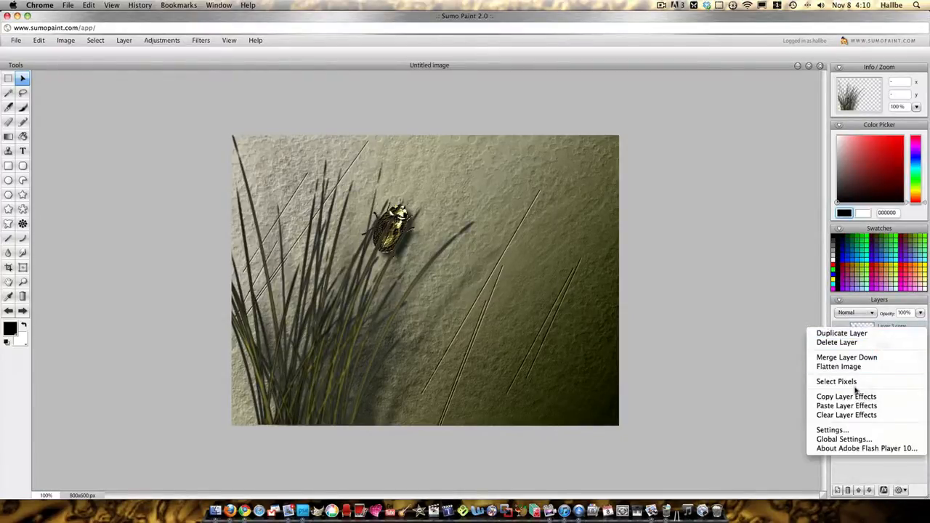
{"action": "left_click", "coordinate": [846, 405]}
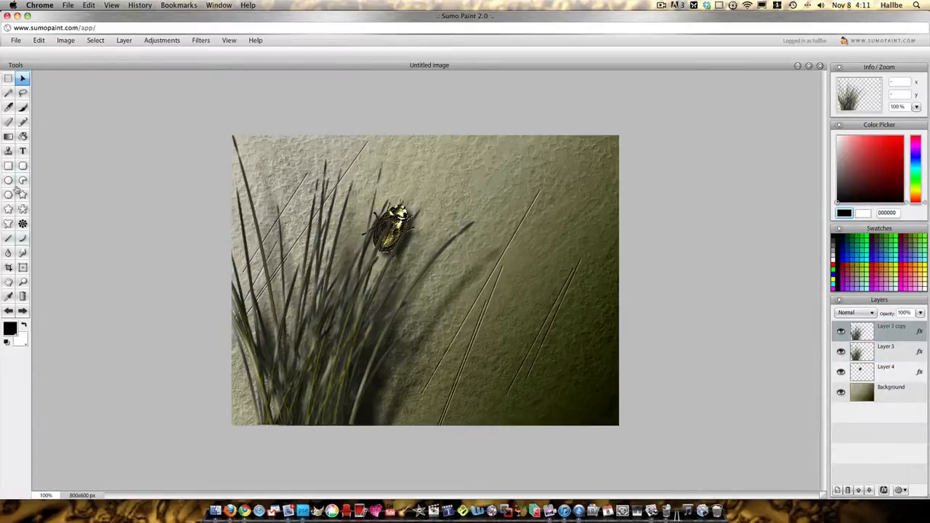
Free-transform the duplicated grass: mirror it horizontally, scale it down, tilt it slightly, place it in the artwork's lower-right corner, and apply the transform
{"action": "right_click", "coordinate": [342, 335]}
{"action": "left_click", "coordinate": [343, 337]}
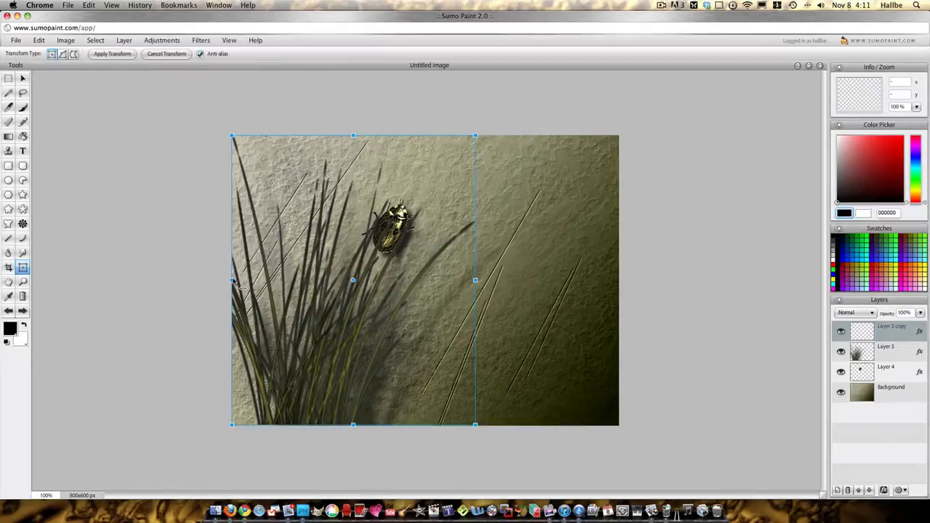
{"action": "left_click_drag", "start_coordinate": [233, 280], "coordinate": [481, 297]}
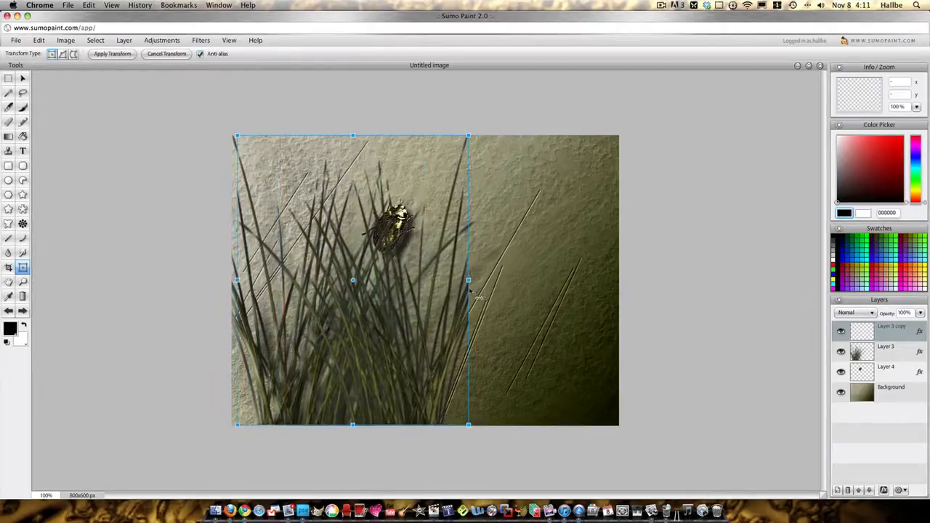
{"action": "left_click_drag", "start_coordinate": [237, 136], "coordinate": [300, 218]}
{"action": "left_click_drag", "start_coordinate": [375, 312], "coordinate": [597, 409]}
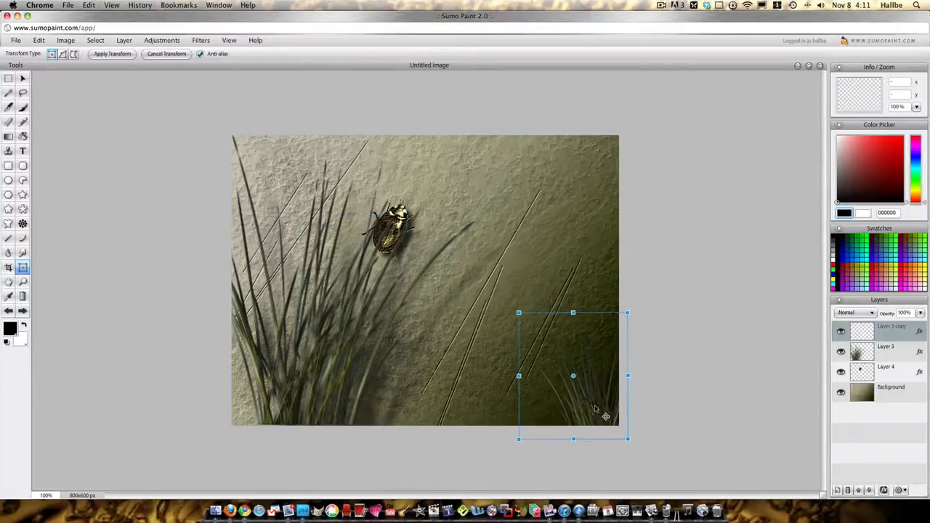
{"action": "left_click_drag", "start_coordinate": [520, 314], "coordinate": [468, 270]}
{"action": "left_click_drag", "start_coordinate": [564, 356], "coordinate": [538, 340]}
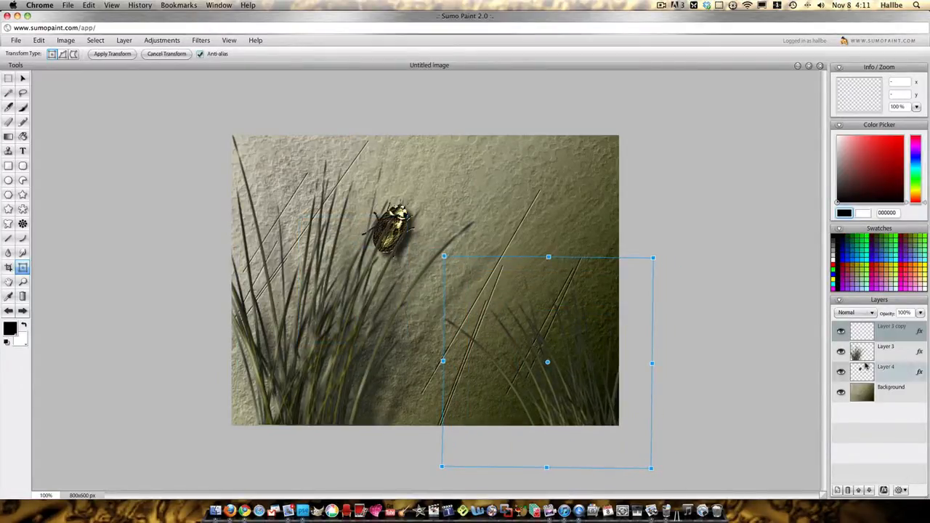
{"action": "left_click", "coordinate": [866, 356]}
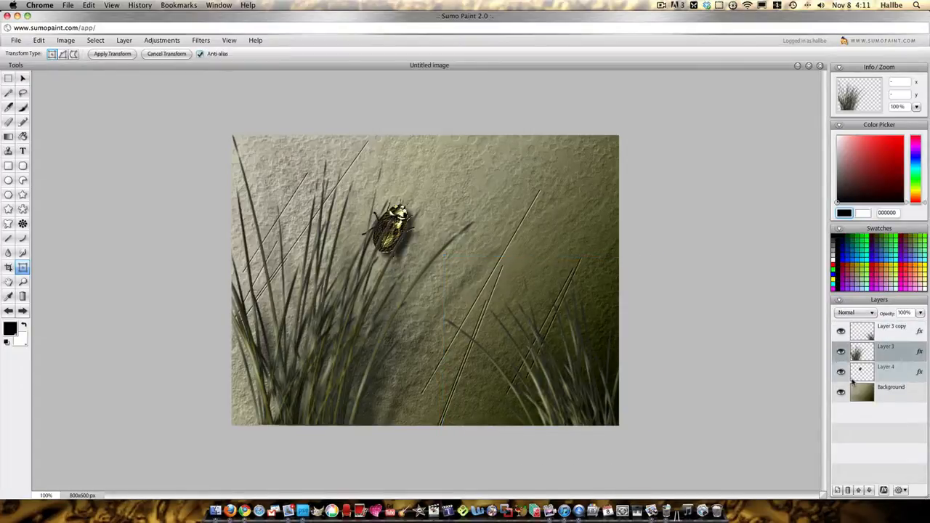